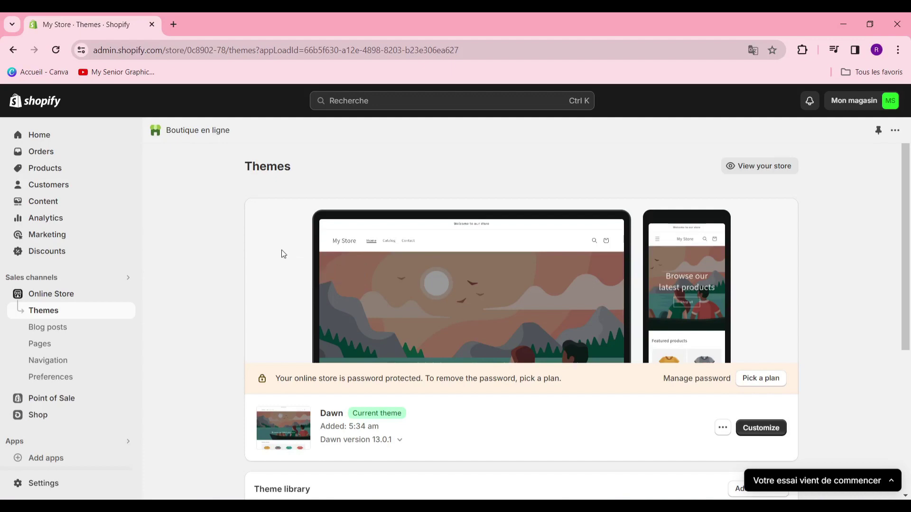
# Step: Add the free Craft theme to the theme library
pyautogui.scroll(-2, 260, 244)
pyautogui.scroll(2, 246, 257)
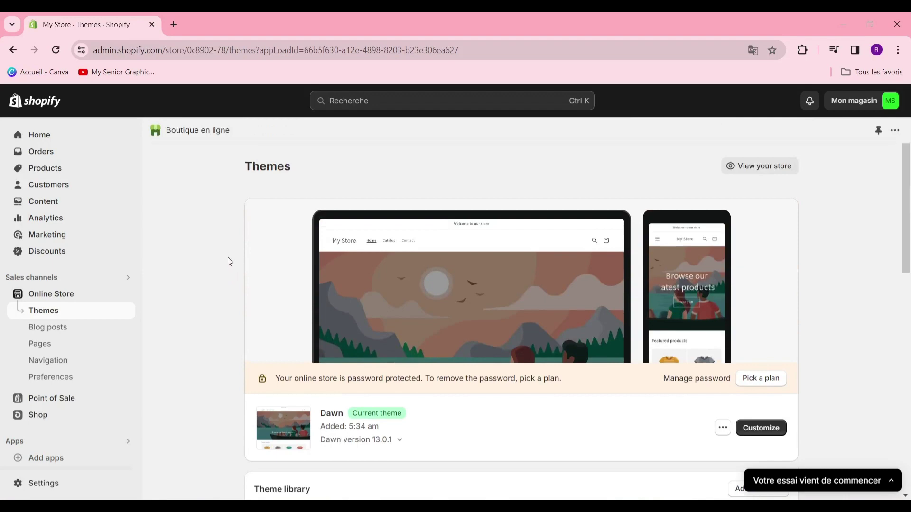
pyautogui.scroll(-3, 230, 239)
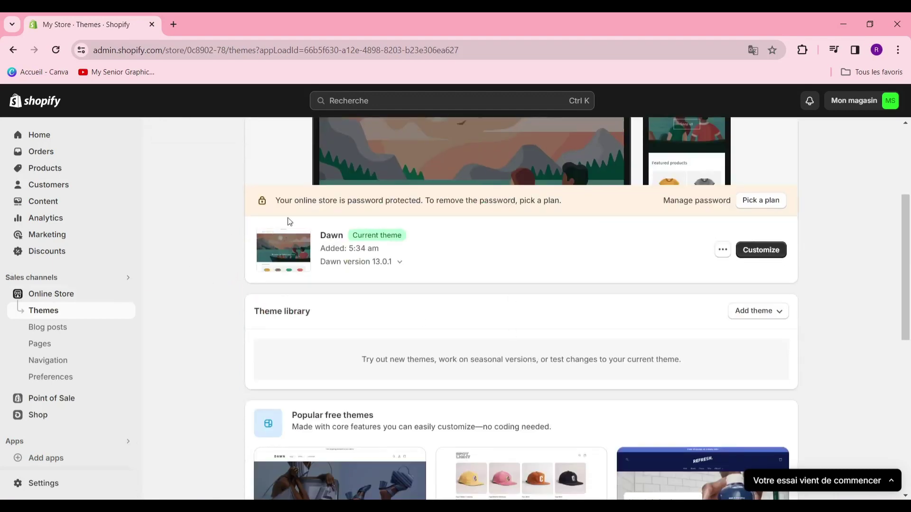
pyautogui.scroll(-5, 344, 244)
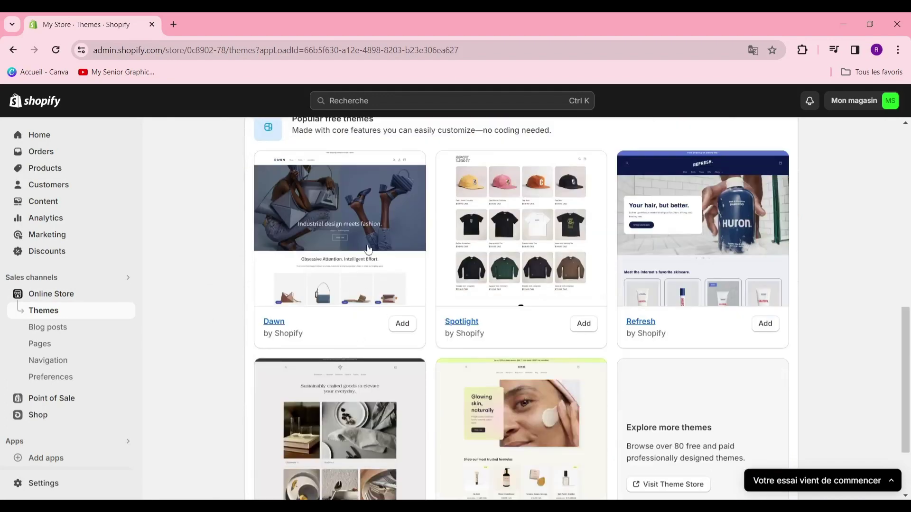
pyautogui.scroll(-2, 345, 454)
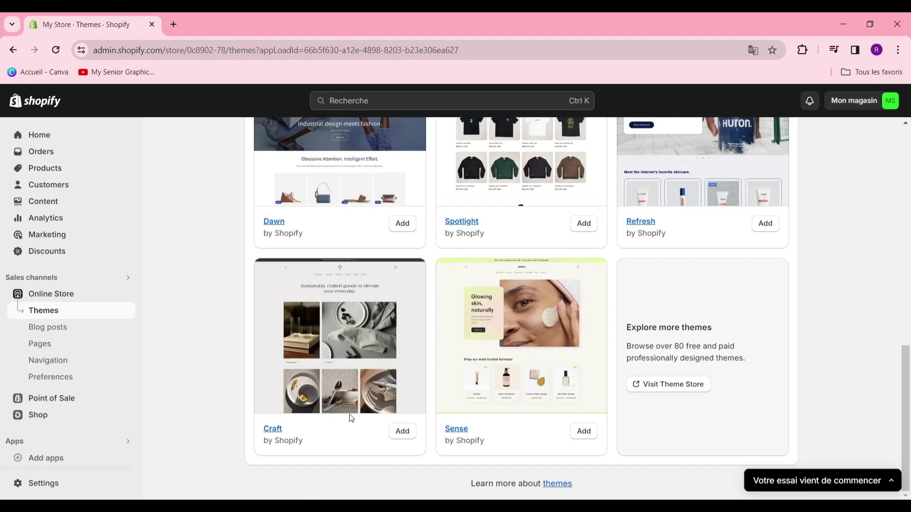
pyautogui.click(402, 431)
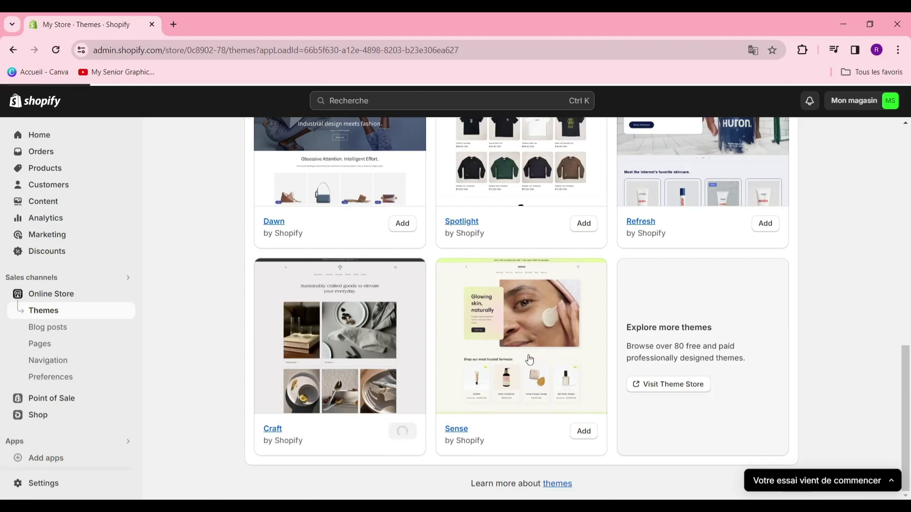
pyautogui.scroll(5, 405, 342)
pyautogui.scroll(6, 405, 342)
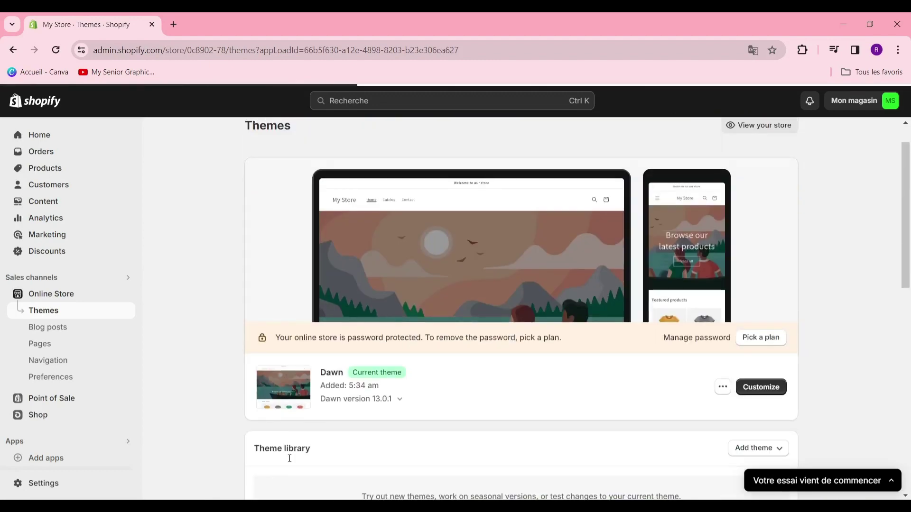
pyautogui.scroll(-4, 356, 309)
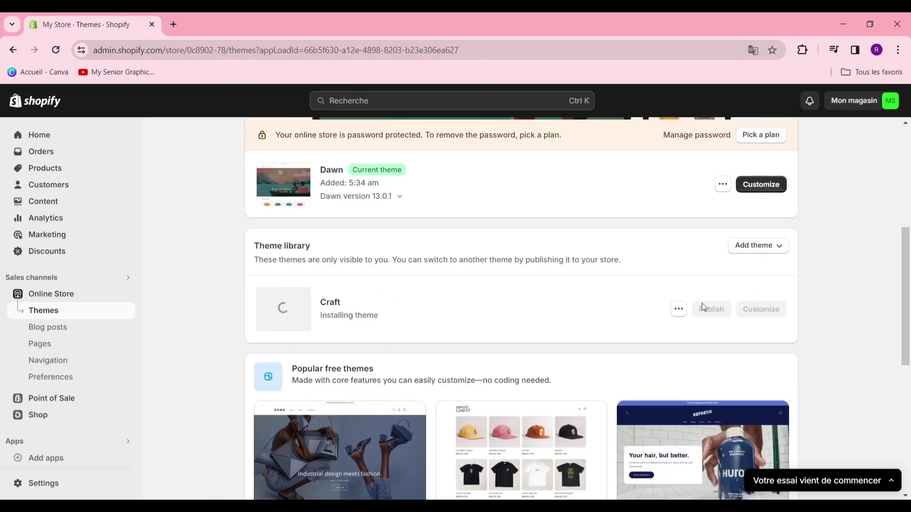
pyautogui.scroll(1, 540, 256)
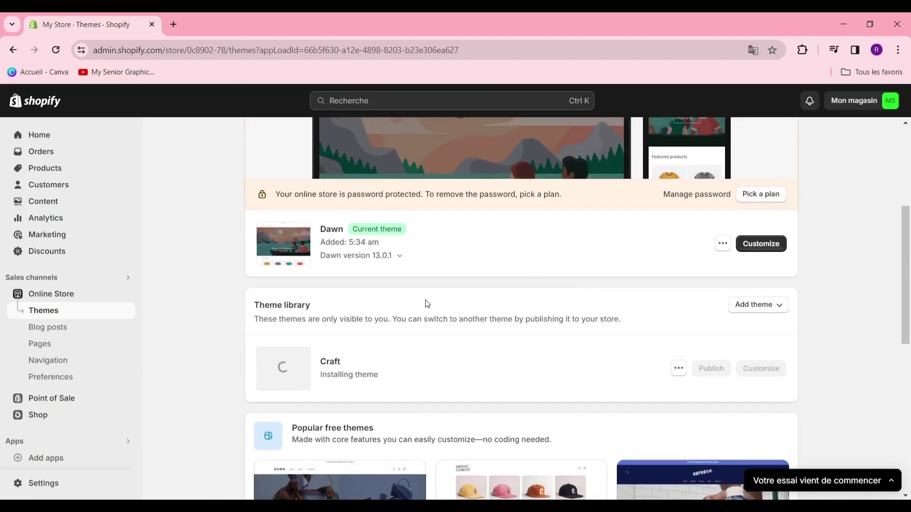
# Step: Open the Dawn theme for customization and remove the heading, paragraph and email form blocks from the email signup banner
pyautogui.click(759, 244)
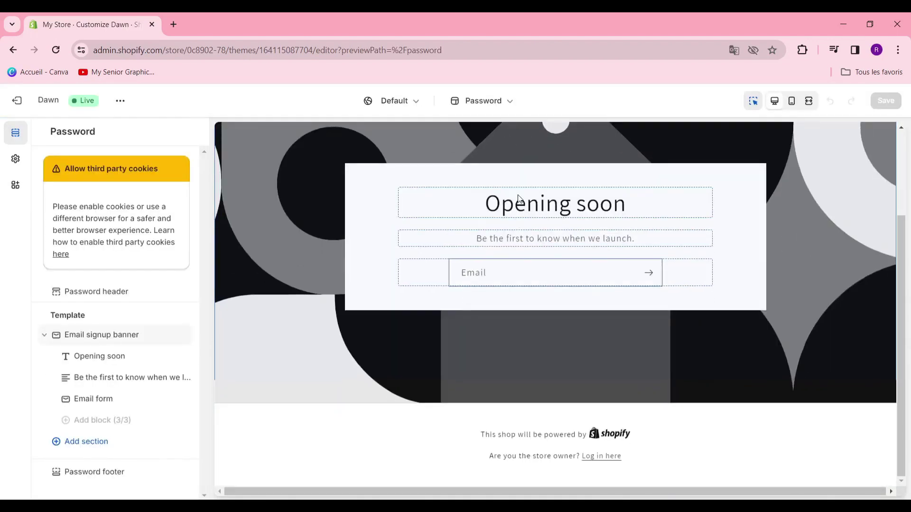
pyautogui.click(519, 199)
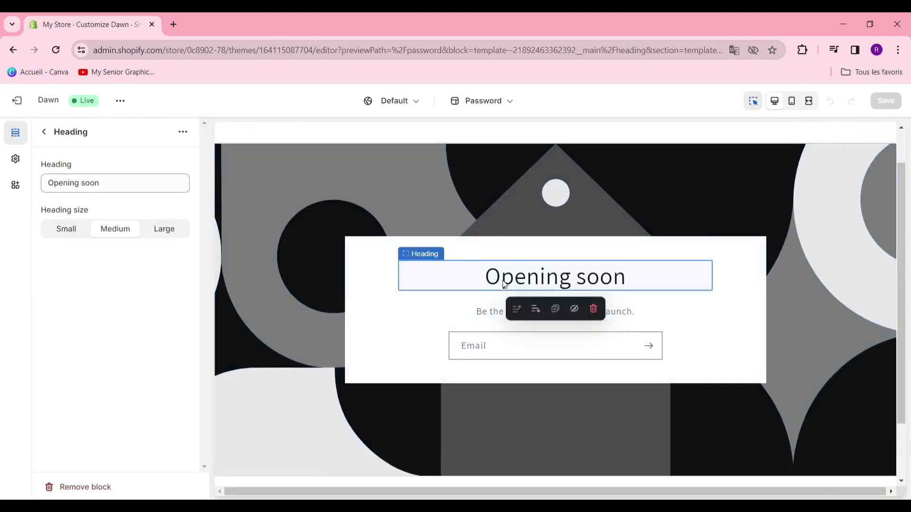
pyautogui.click(592, 309)
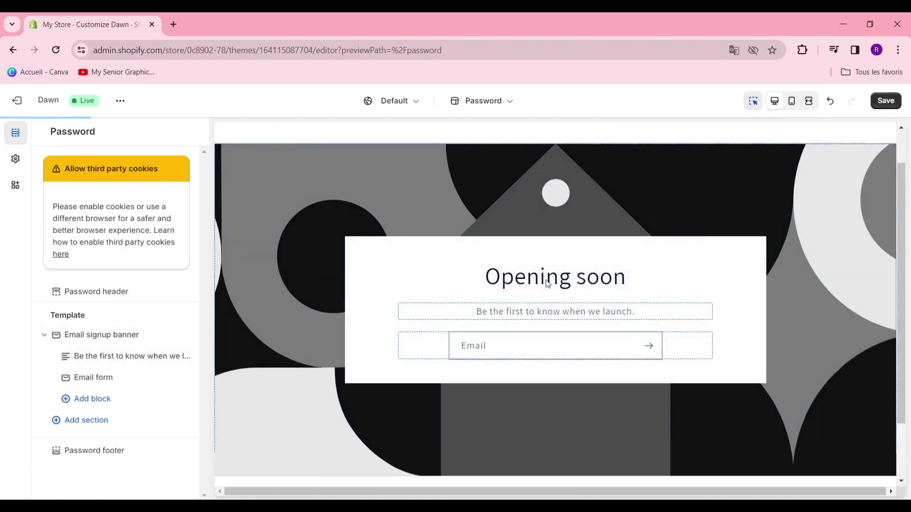
pyautogui.click(548, 311)
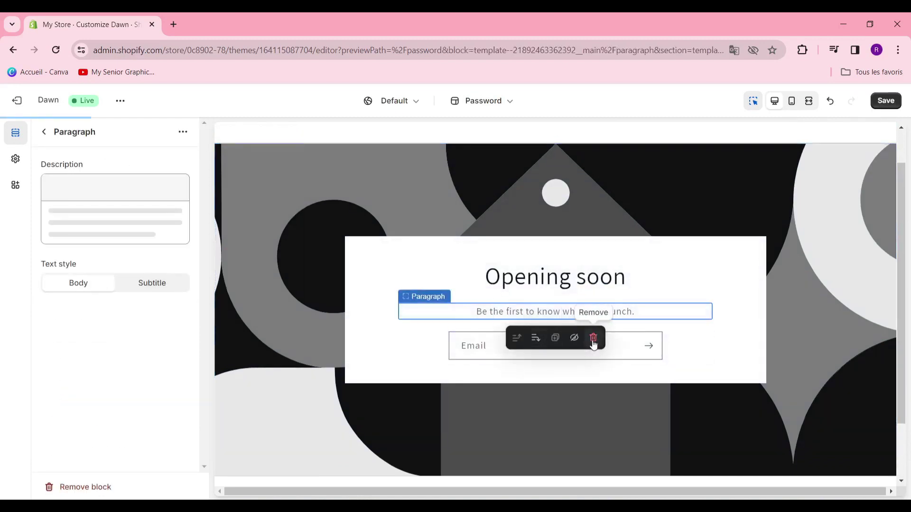
pyautogui.click(593, 337)
pyautogui.click(575, 351)
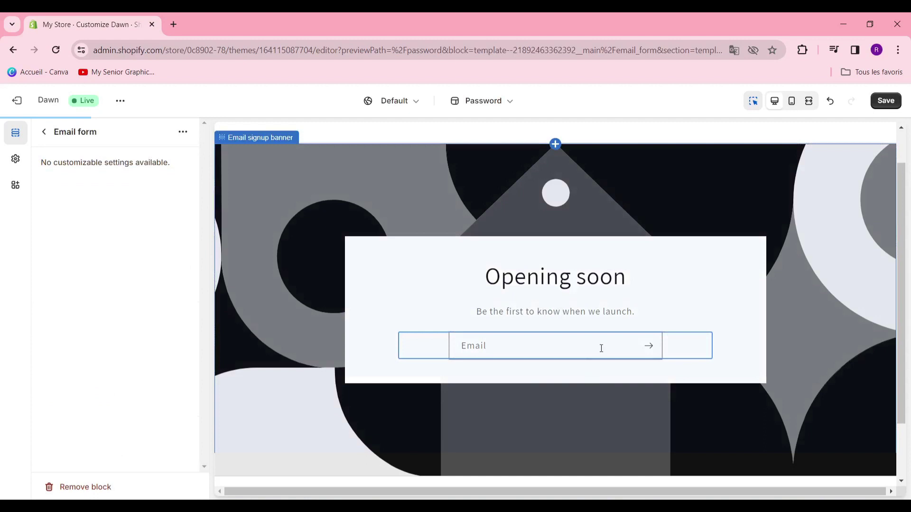
pyautogui.click(591, 378)
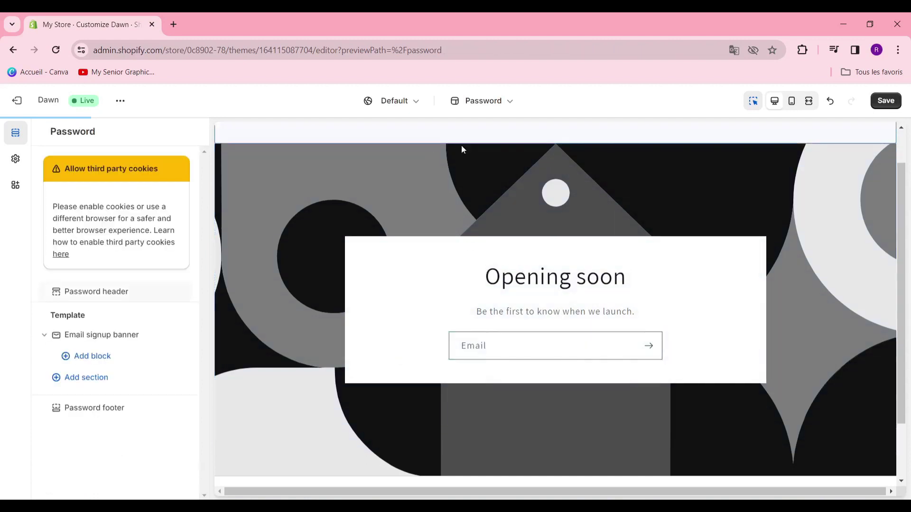
# Step: Open the password header's color scheme, Scheme 1, for editing
pyautogui.scroll(1, 494, 217)
pyautogui.click(290, 154)
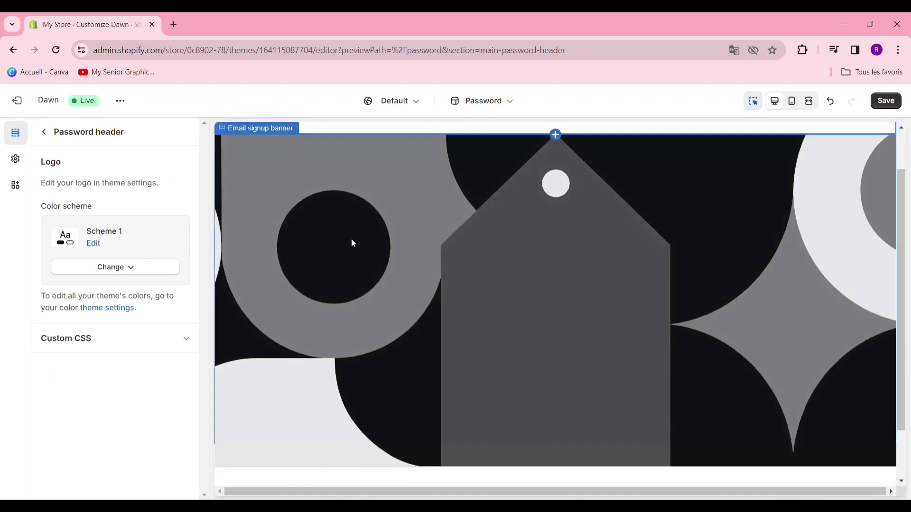
pyautogui.click(93, 243)
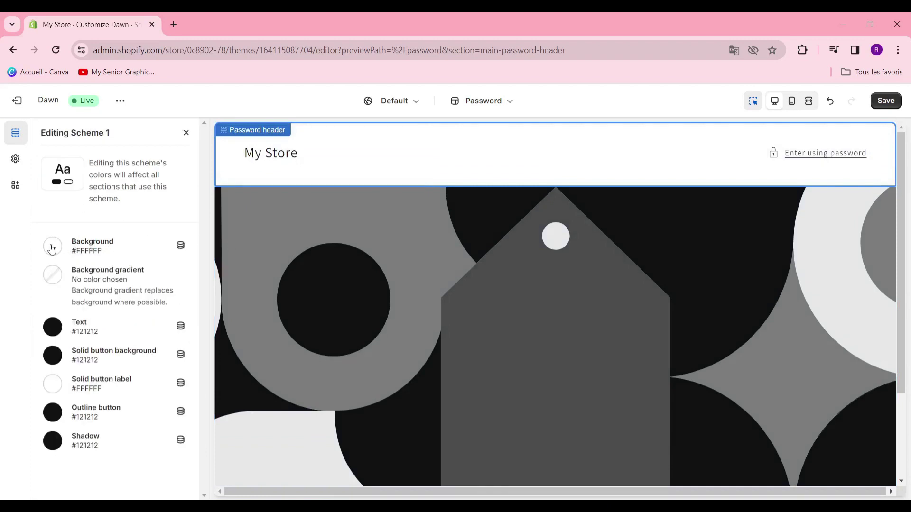
# Step: Try #C39191 and #F2E8E8 as the background color of Scheme 1
pyautogui.click(52, 246)
pyautogui.click(65, 296)
pyautogui.click(58, 276)
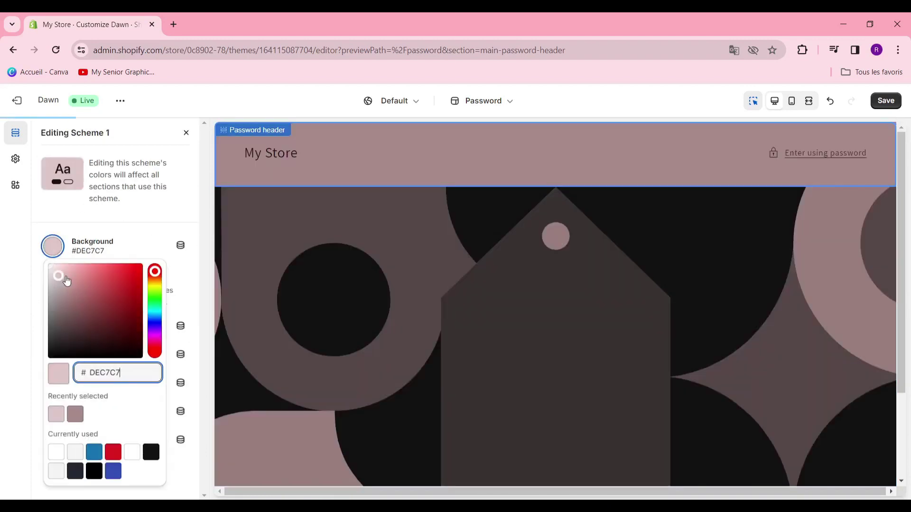
pyautogui.click(72, 285)
pyautogui.click(53, 250)
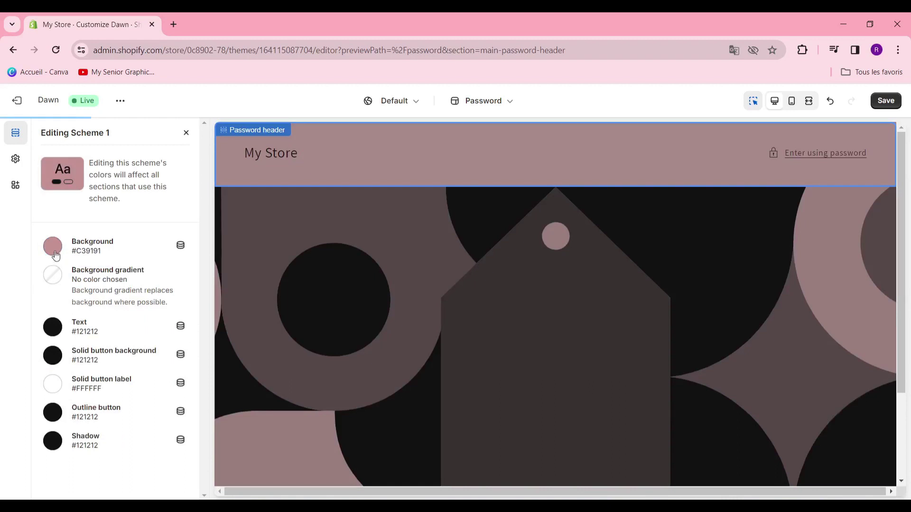
pyautogui.click(56, 255)
pyautogui.click(53, 277)
pyautogui.click(52, 271)
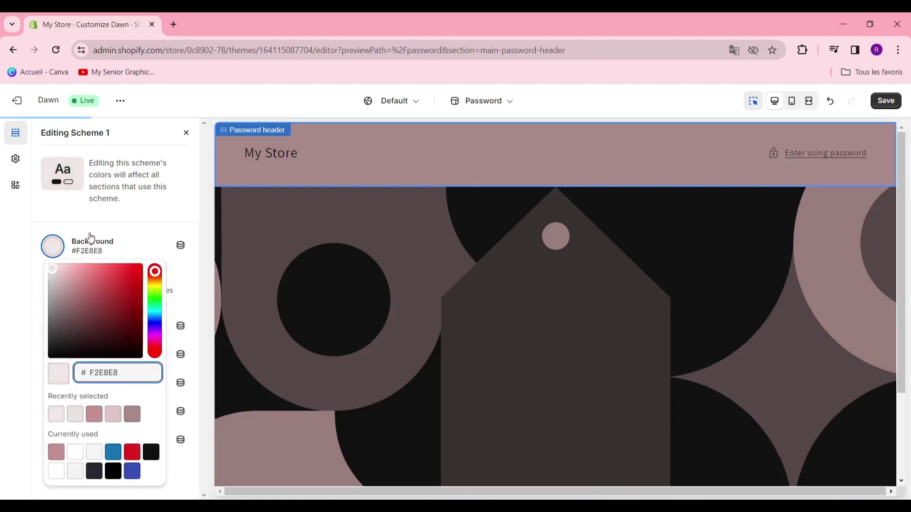
pyautogui.click(111, 222)
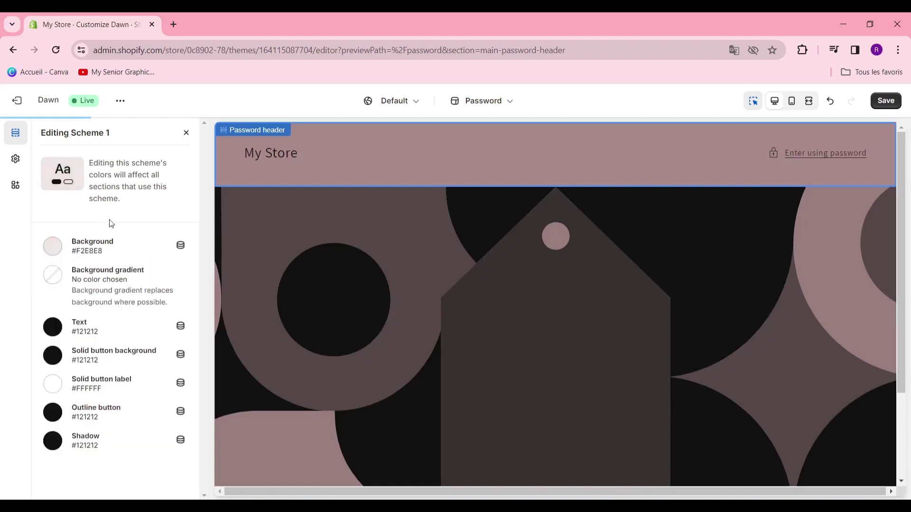
# Step: Set Scheme 1's background color to #FFF4F4 and open the email signup banner's settings
pyautogui.click(53, 251)
pyautogui.click(53, 265)
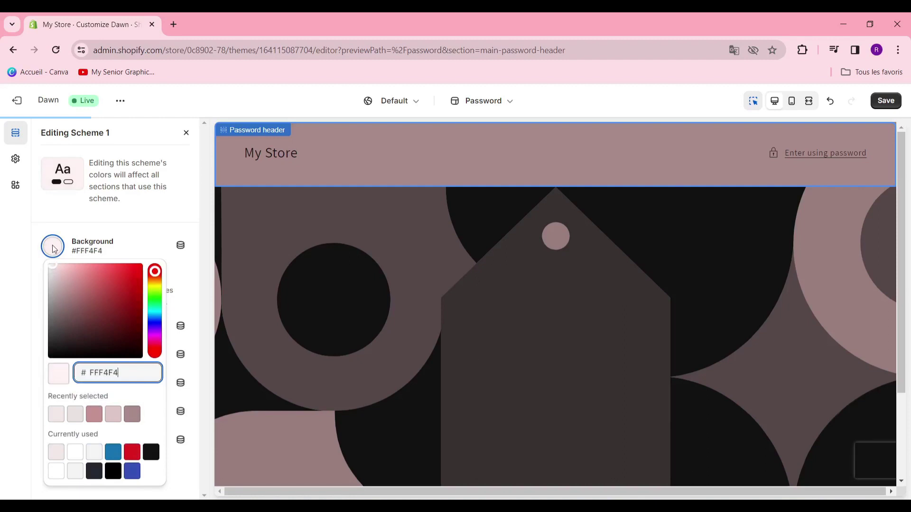
pyautogui.click(78, 211)
pyautogui.click(475, 303)
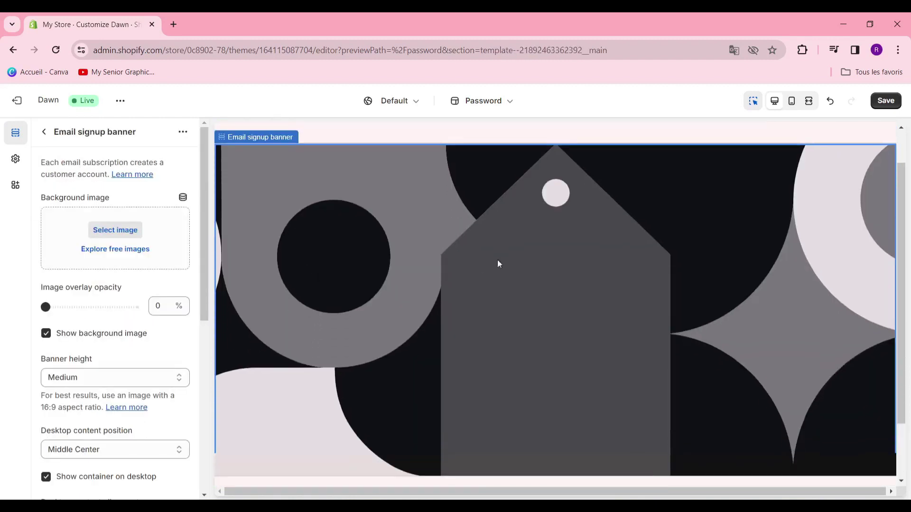
pyautogui.click(115, 230)
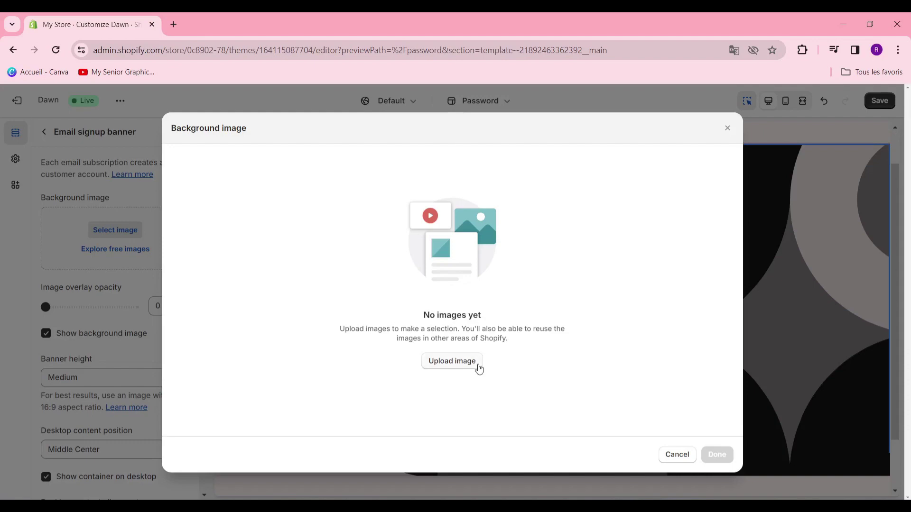
pyautogui.click(458, 365)
pyautogui.scroll(-3, 309, 223)
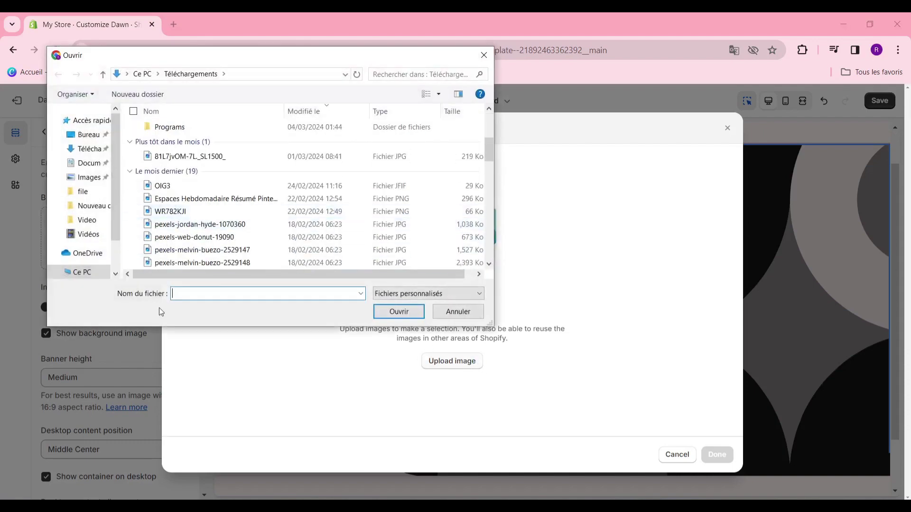
pyautogui.scroll(2, 228, 232)
pyautogui.scroll(-4, 235, 228)
pyautogui.scroll(6, 238, 228)
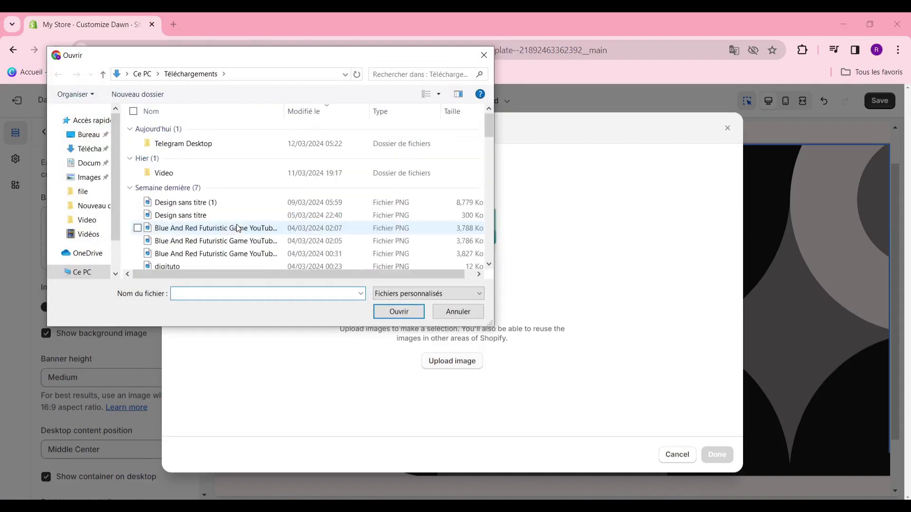
pyautogui.scroll(-5, 238, 229)
pyautogui.press('Escape')
pyautogui.press('Escape')
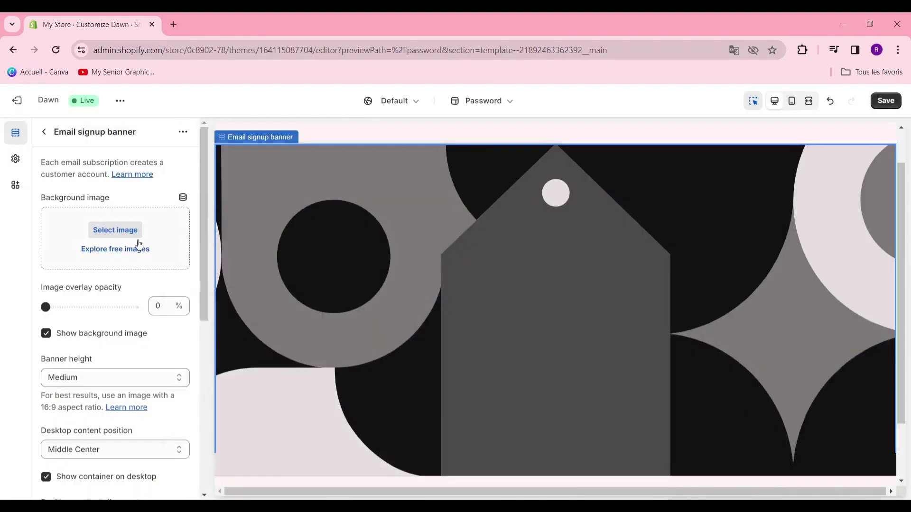
# Step: Set the banner's background to the free Women's Fashion image of a curly-haired woman in front of red berries
pyautogui.click(114, 249)
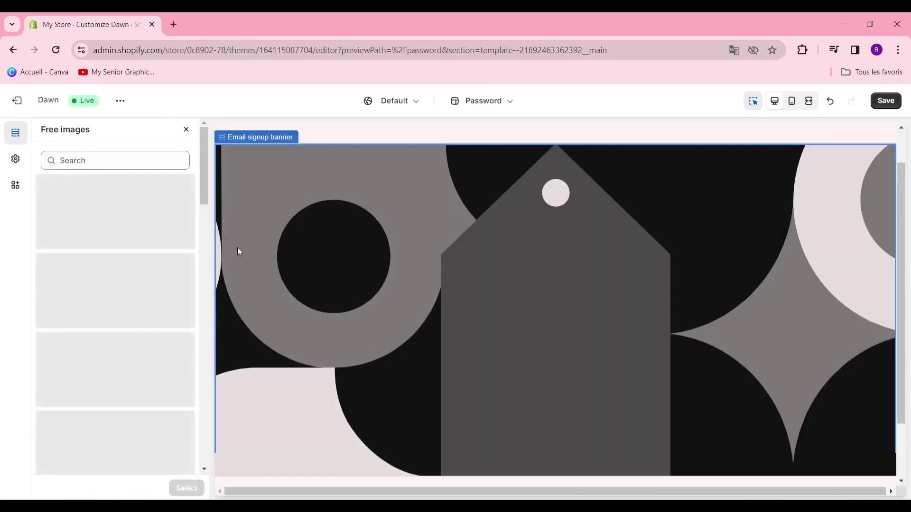
pyautogui.click(145, 159)
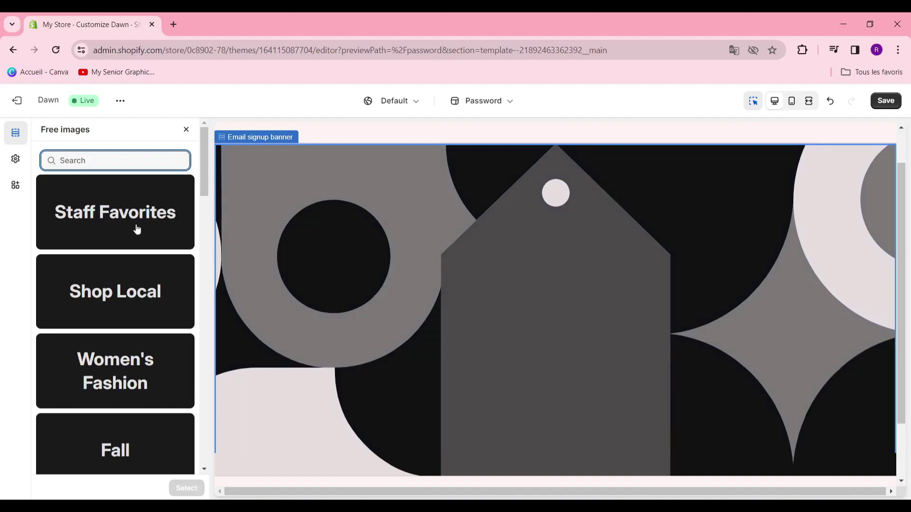
pyautogui.click(107, 362)
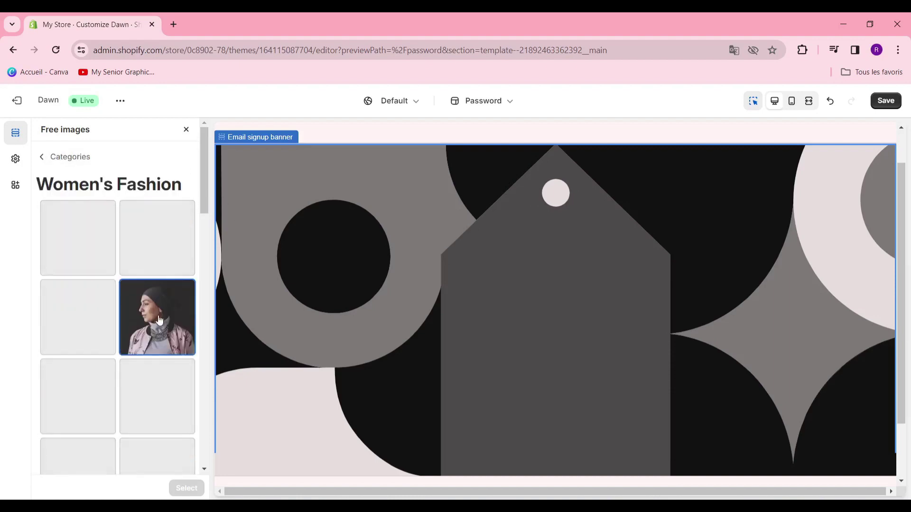
pyautogui.click(159, 323)
pyautogui.click(79, 247)
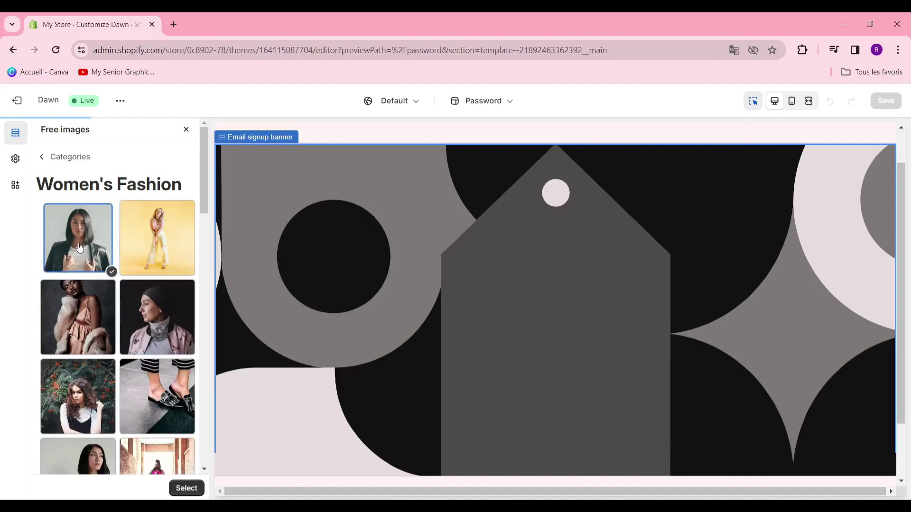
pyautogui.click(79, 396)
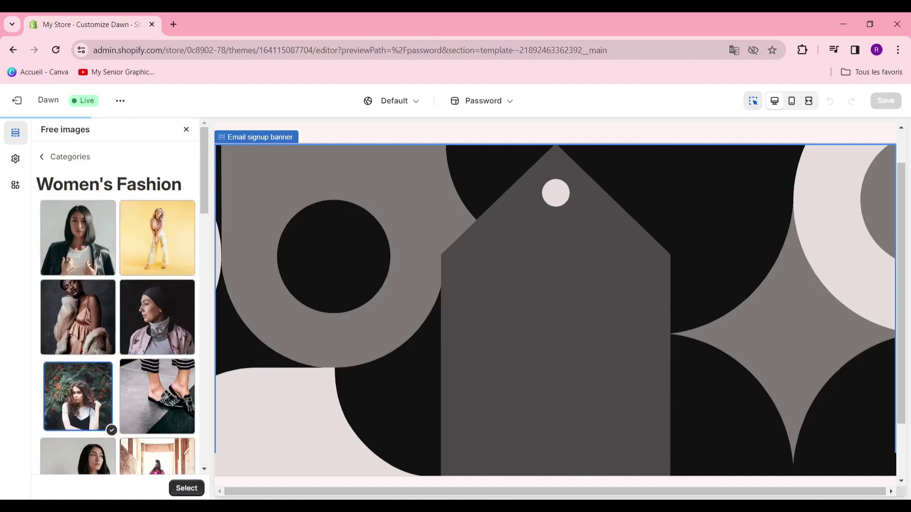
pyautogui.click(188, 488)
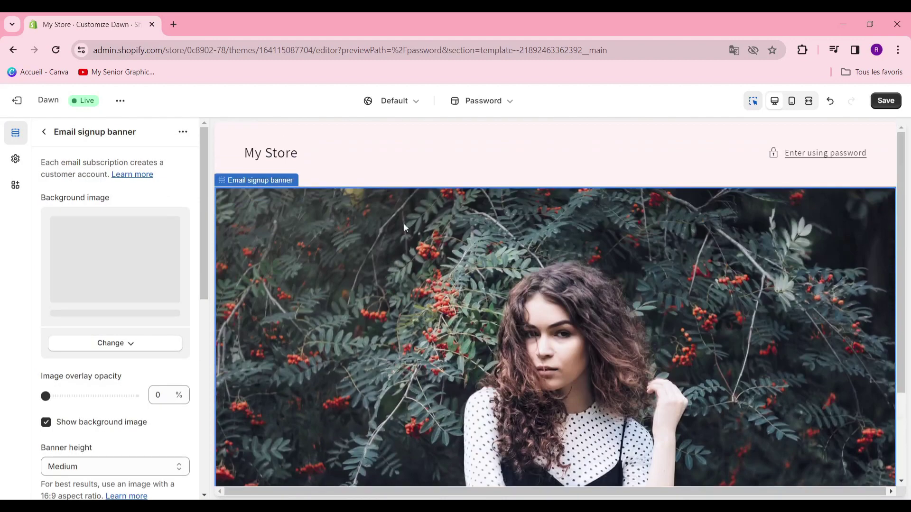
# Step: Add an Image with text section to the password page template below the email signup banner
pyautogui.click(44, 132)
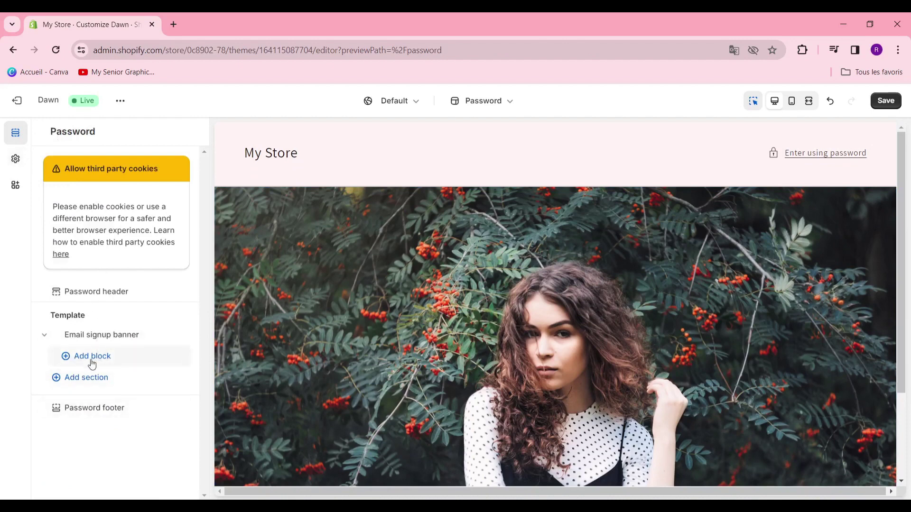
pyautogui.click(96, 384)
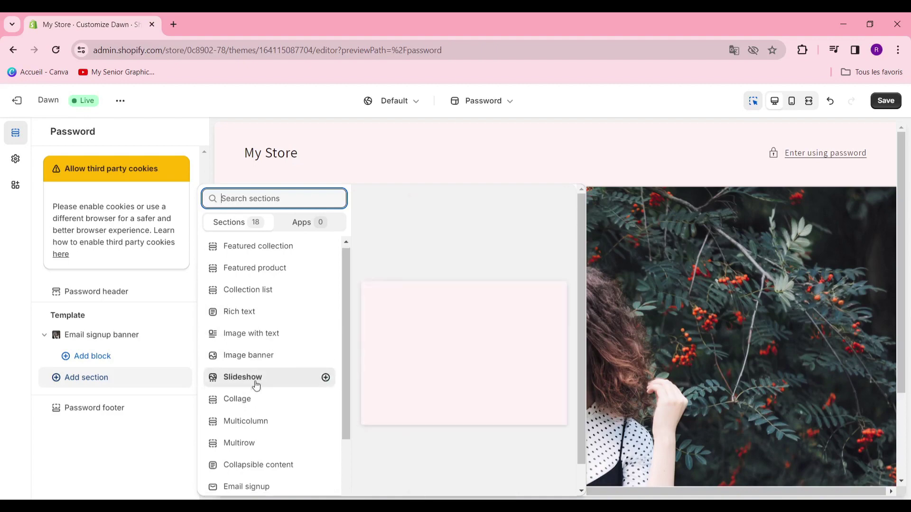
pyautogui.scroll(-3, 283, 382)
pyautogui.scroll(3, 266, 377)
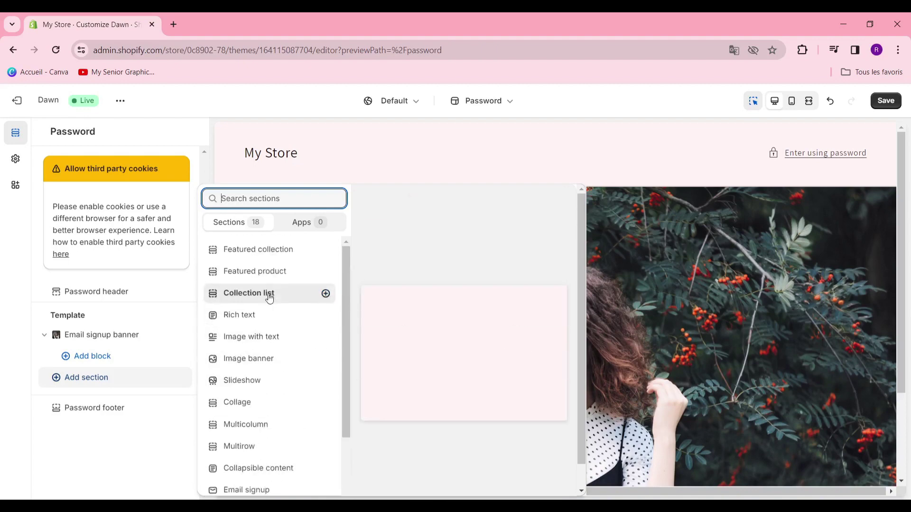
pyautogui.click(255, 341)
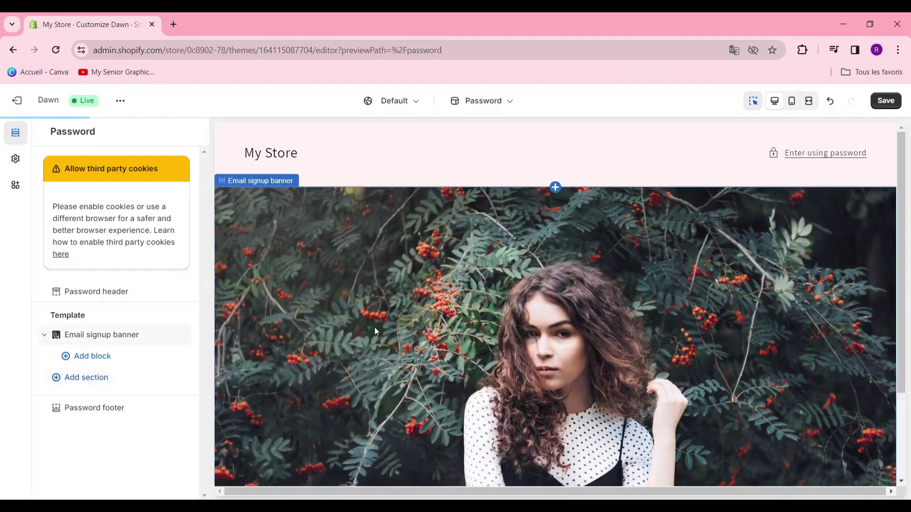
# Step: Set the Image with text section's image to the free Shop Local photo of clothes hanging on a rack
pyautogui.scroll(-3, 375, 323)
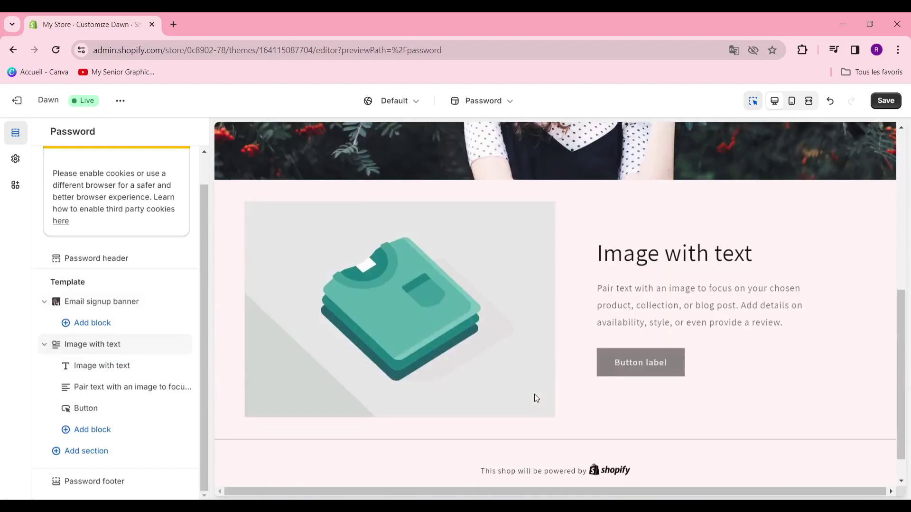
pyautogui.click(383, 352)
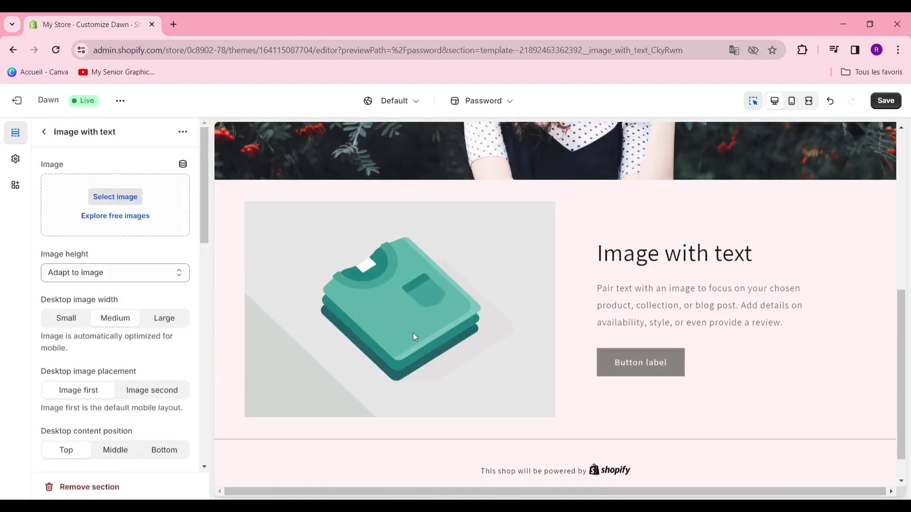
pyautogui.click(116, 216)
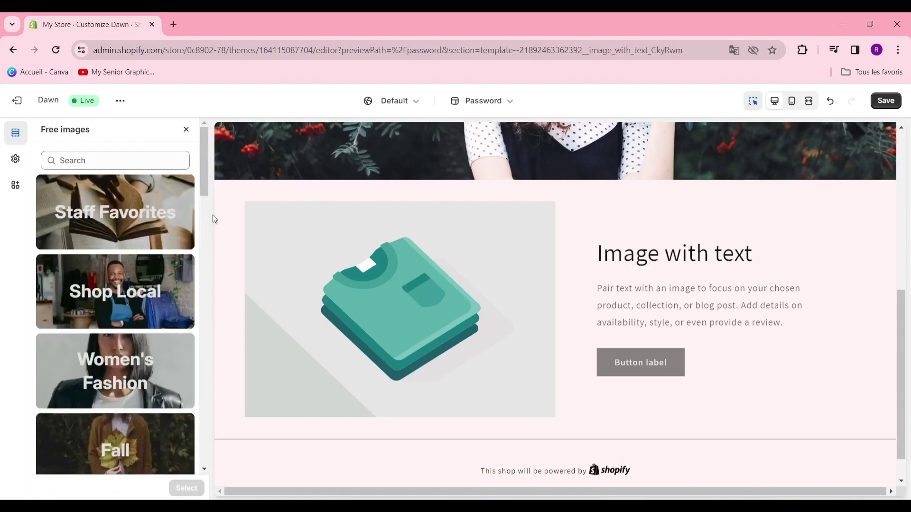
pyautogui.click(123, 324)
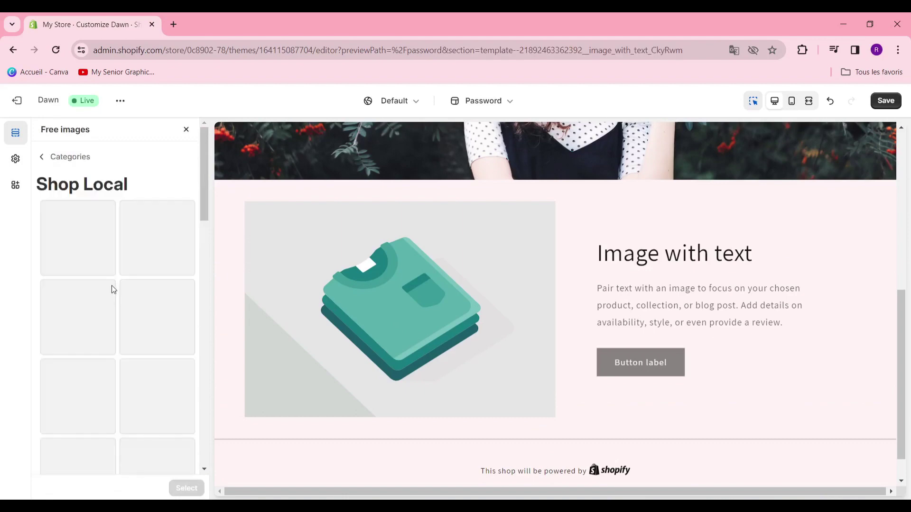
pyautogui.click(98, 249)
pyautogui.click(185, 488)
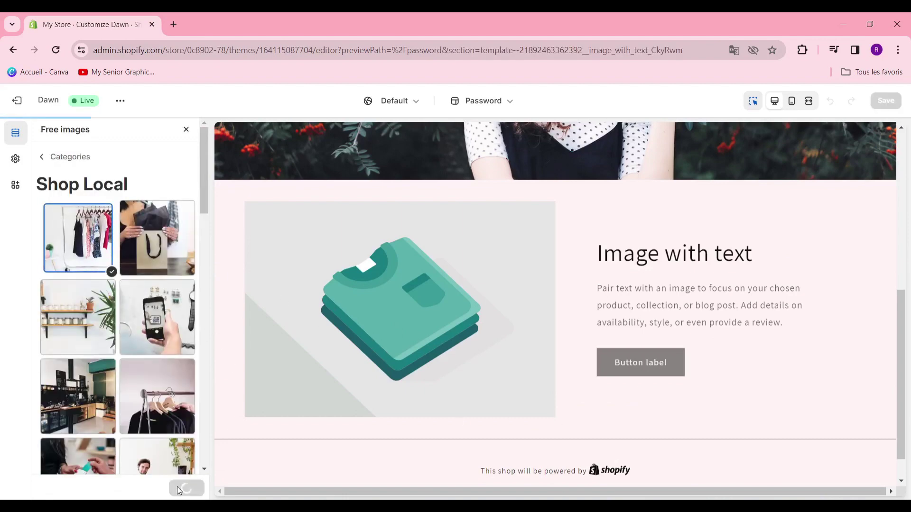
# Step: Change the Image with text section's heading to "chemise en cotton pure"
pyautogui.click(674, 251)
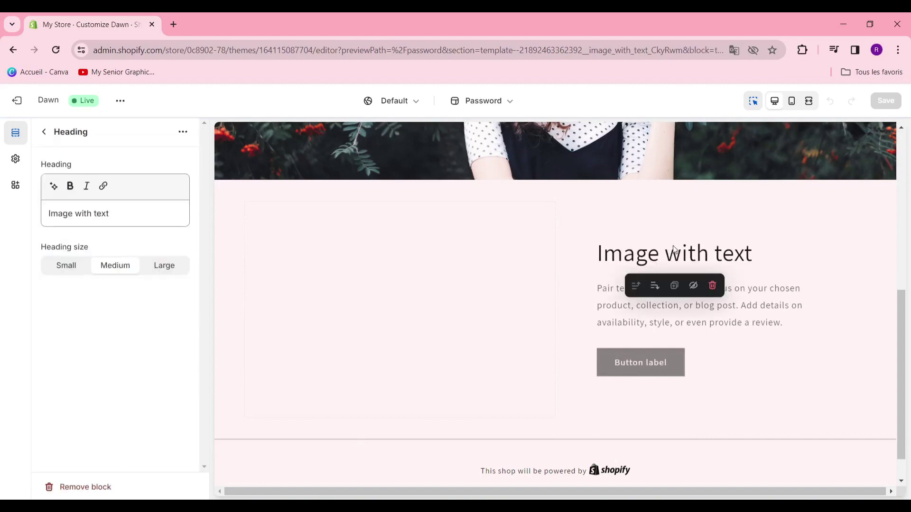
pyautogui.doubleClick(694, 260)
pyautogui.click(775, 289)
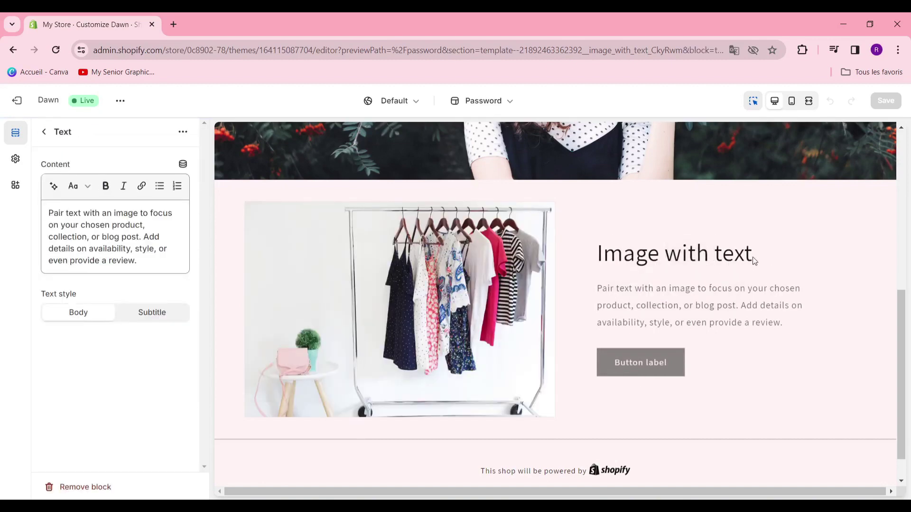
pyautogui.click(739, 257)
pyautogui.moveTo(114, 215); pyautogui.dragTo(4, 249)
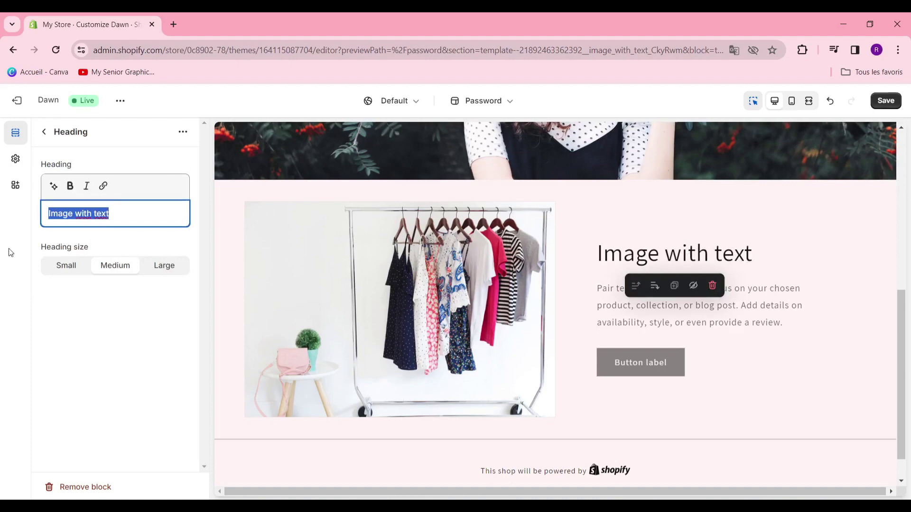
pyautogui.write('chem')
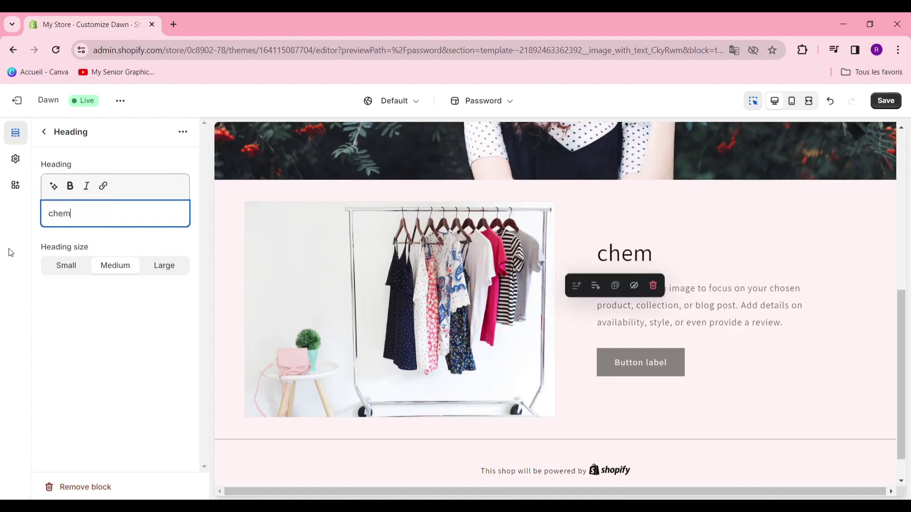
pyautogui.write('ise en cotton pure')
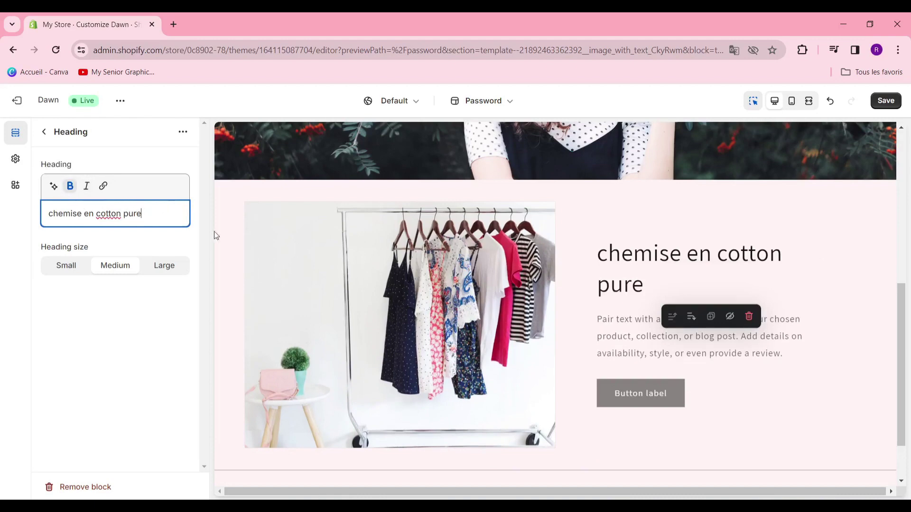
# Step: Make the section's heading bold and set its heading size to Large
pyautogui.tripleClick(115, 214)
pyautogui.click(70, 186)
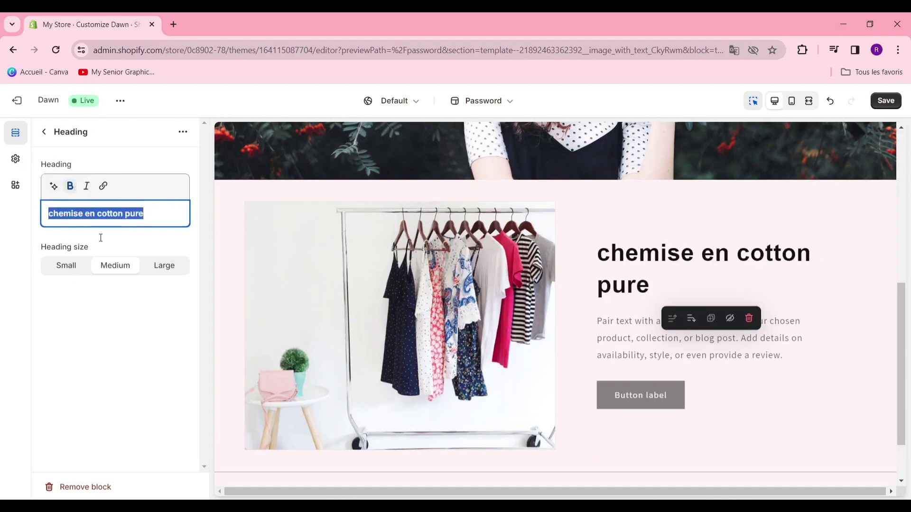
pyautogui.click(115, 365)
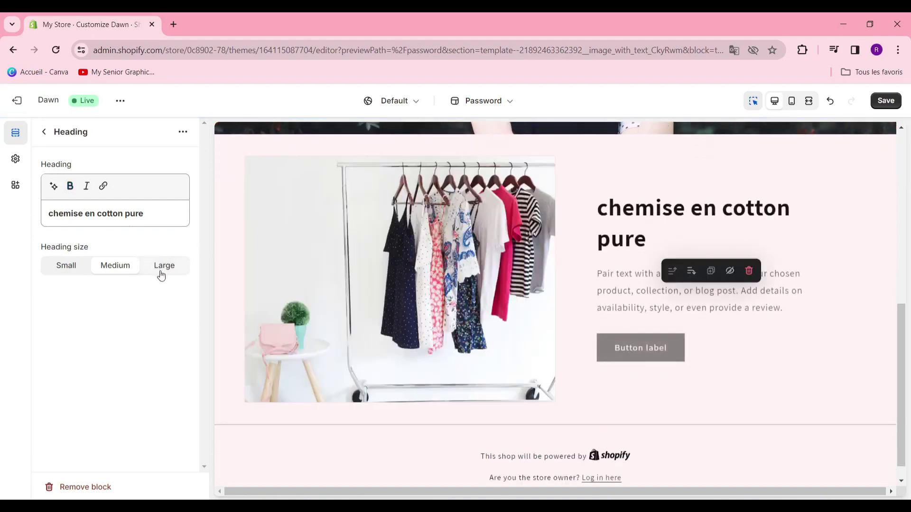
pyautogui.click(160, 273)
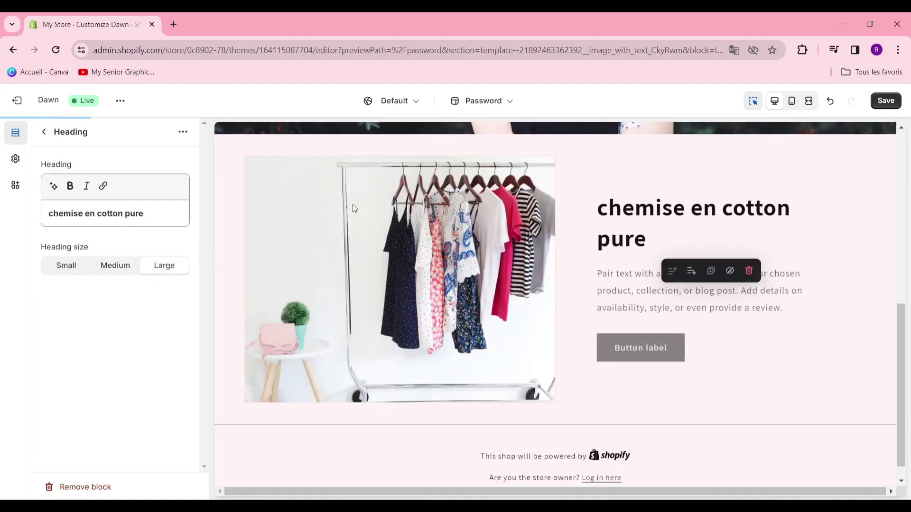
pyautogui.click(684, 279)
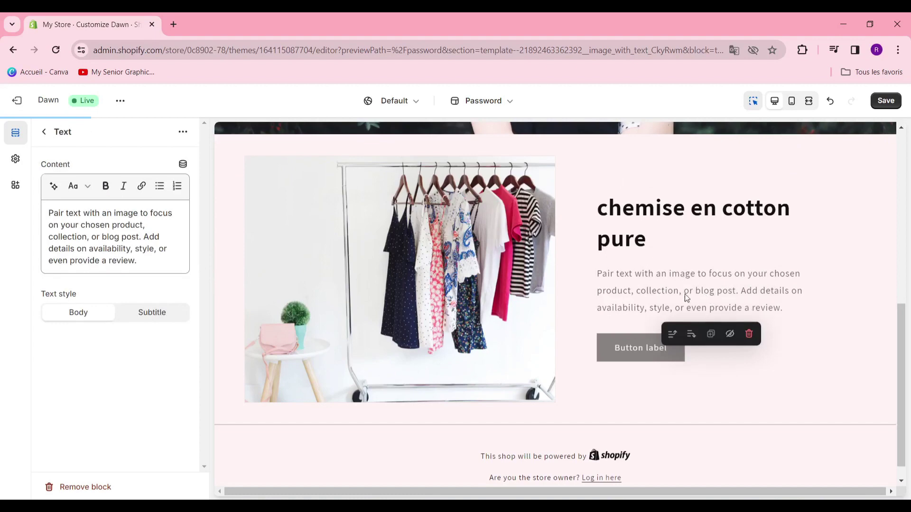
pyautogui.moveTo(135, 262); pyautogui.dragTo(106, 264)
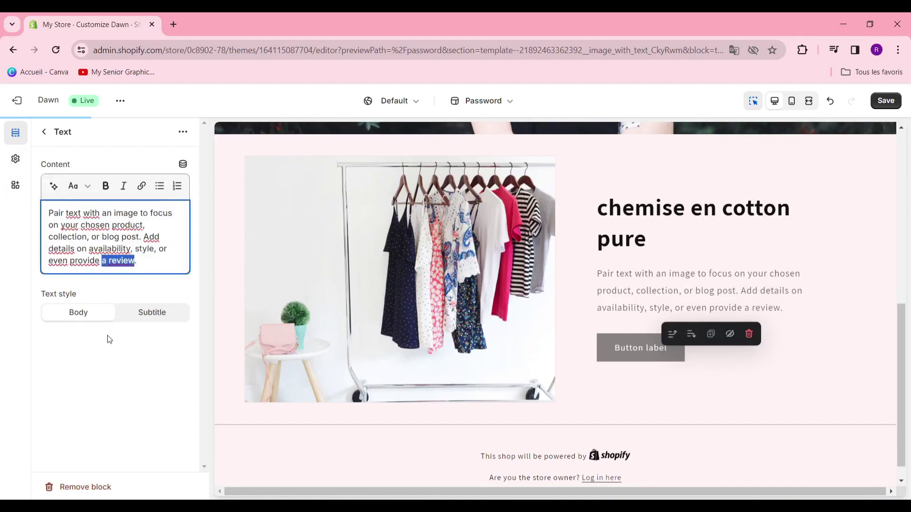
pyautogui.click(110, 356)
# Step: Set the label of the button under the section's text to "acheter maintenant"
pyautogui.scroll(-1, 659, 271)
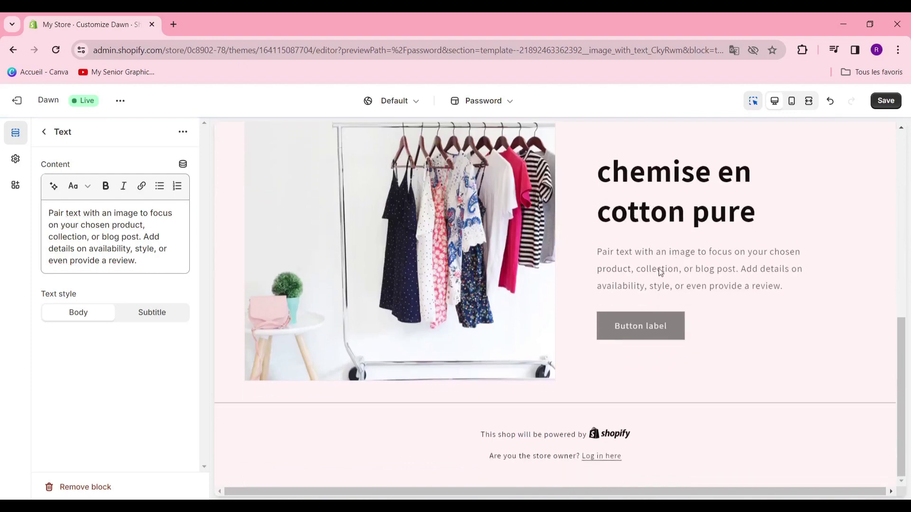
pyautogui.click(639, 337)
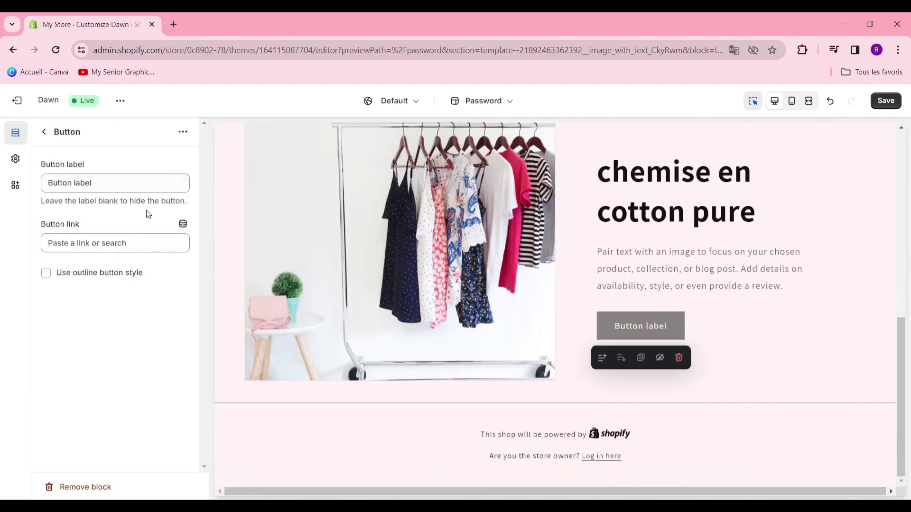
pyautogui.moveTo(108, 184); pyautogui.dragTo(2, 203)
pyautogui.write('acheter mainte')
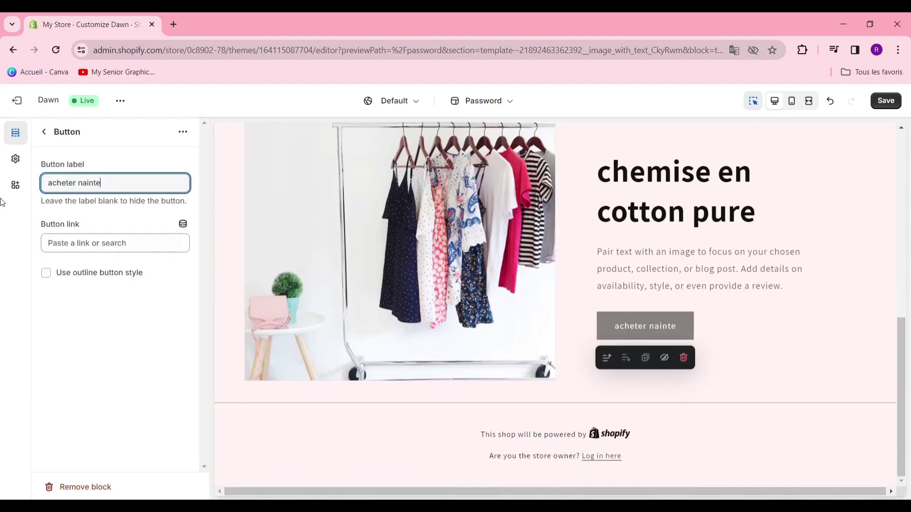
pyautogui.press('BackSpace')
pyautogui.press('BackSpace')
pyautogui.press('BackSpace')
pyautogui.press('BackSpace')
pyautogui.press('BackSpace')
pyautogui.press('BackSpace')
pyautogui.press('BackSpace')
pyautogui.press('BackSpace')
pyautogui.press('BackSpace')
pyautogui.press('BackSpace')
pyautogui.press('BackSpace')
pyautogui.press('BackSpace')
pyautogui.press('BackSpace')
pyautogui.press('BackSpace')
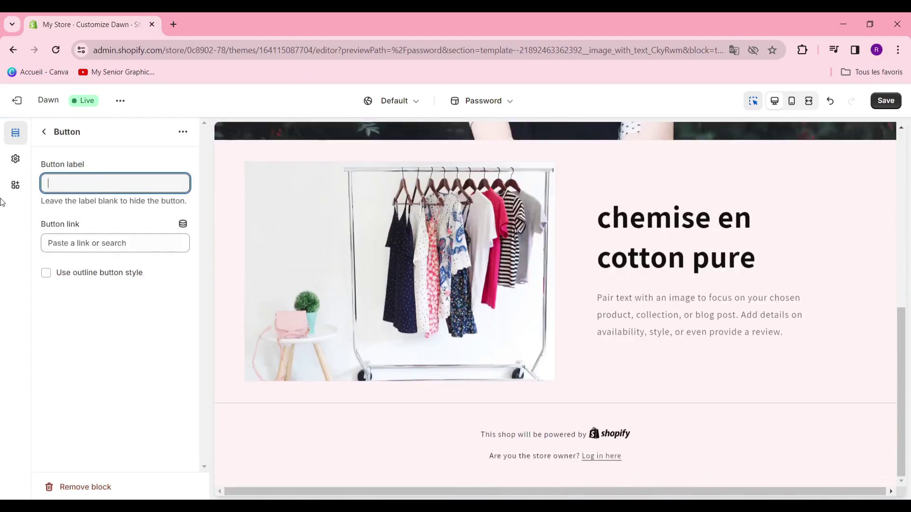
pyautogui.write('acheter maintenant')
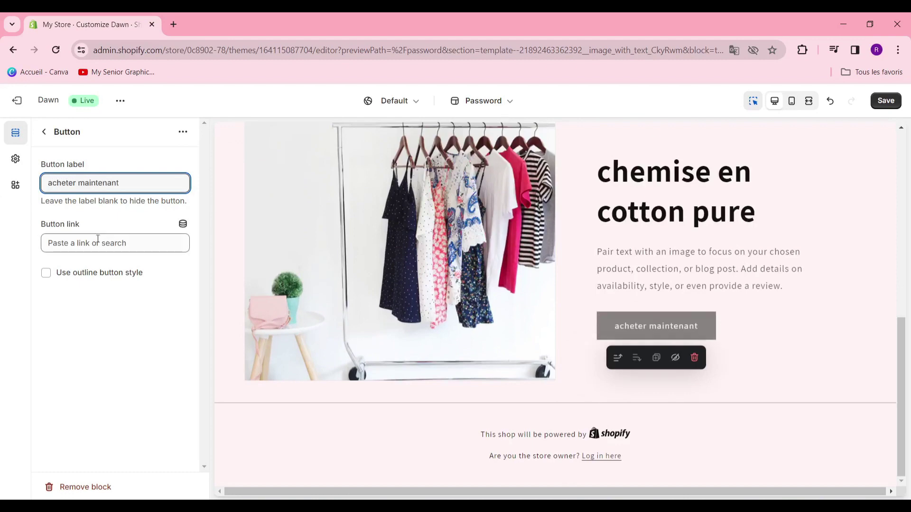
# Step: Look through the button's link destination options and review the whole password page in the preview
pyautogui.click(100, 243)
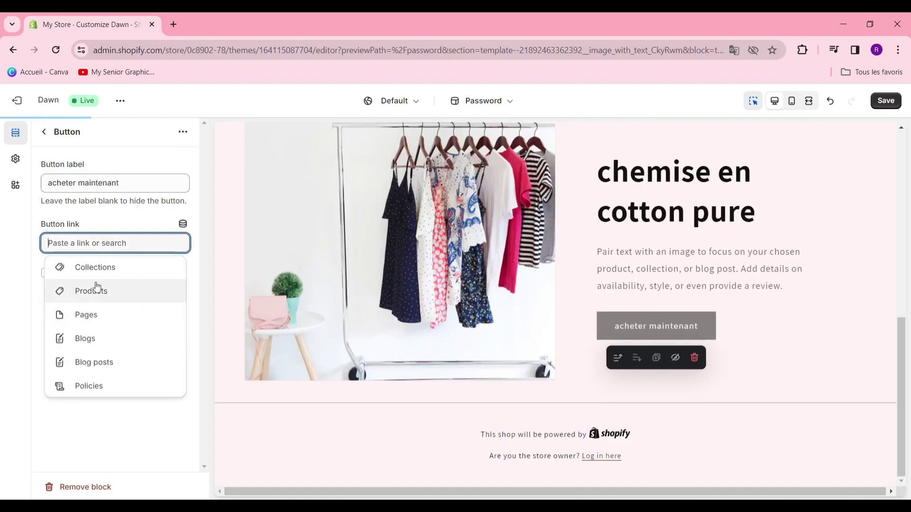
pyautogui.click(104, 444)
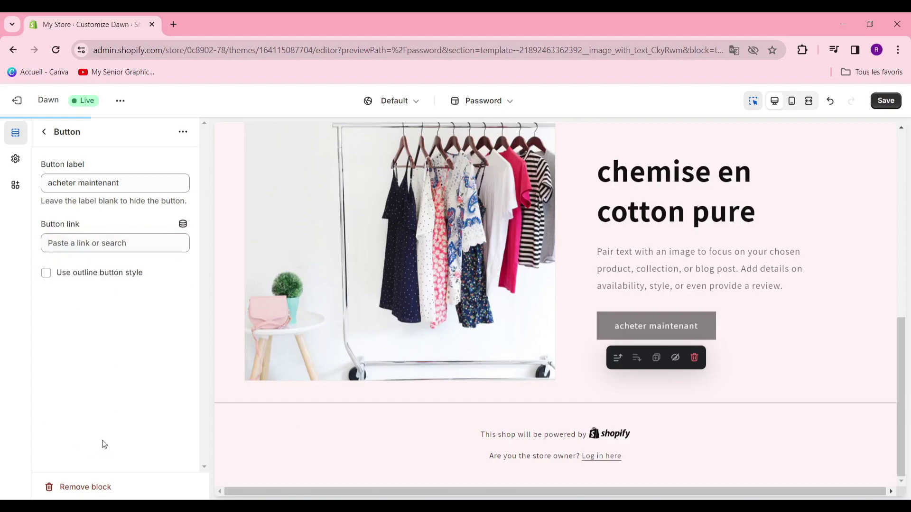
pyautogui.scroll(5, 745, 330)
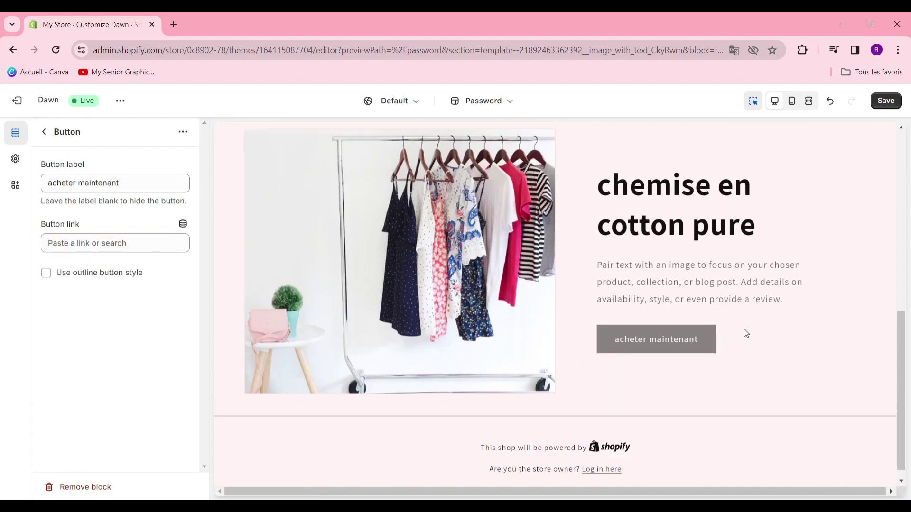
pyautogui.scroll(2, 729, 321)
pyautogui.scroll(-7, 721, 327)
pyautogui.scroll(7, 714, 324)
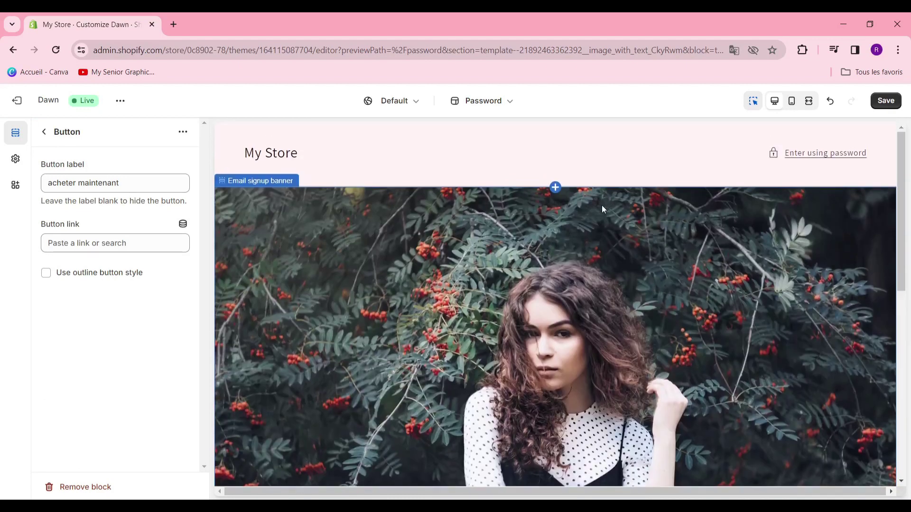
# Step: Save the theme changes and leave the theme editor for the store's themes overview
pyautogui.click(885, 101)
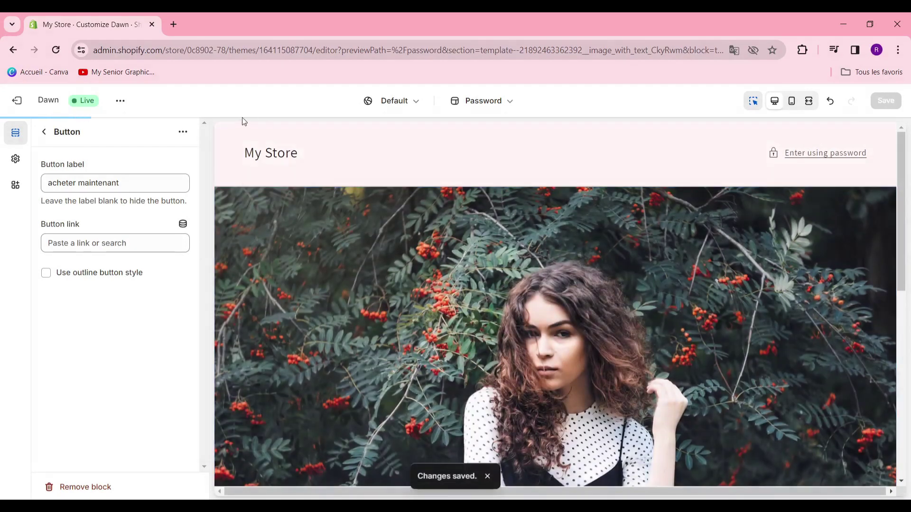
pyautogui.click(17, 101)
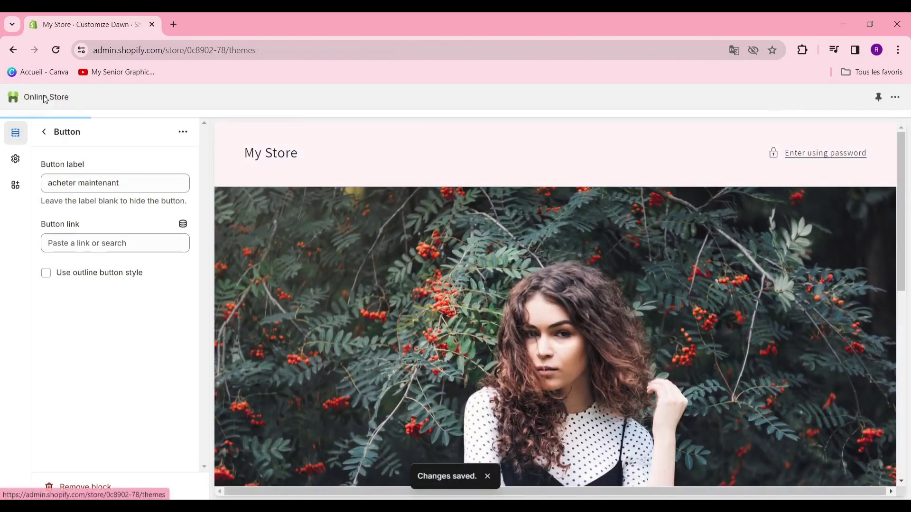
pyautogui.scroll(-5, 394, 236)
pyautogui.scroll(4, 375, 235)
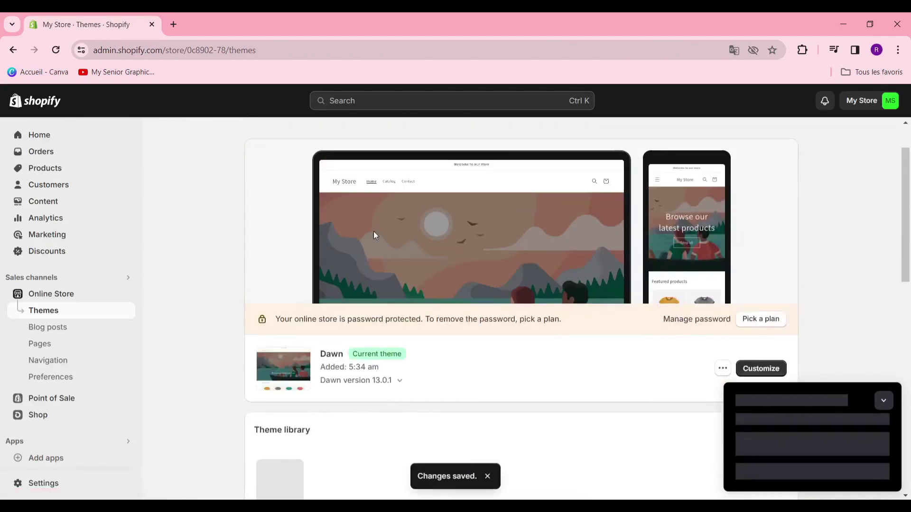
# Step: Open the store's payment settings and examine Shopify Payments and the additional payment methods
pyautogui.scroll(-1, 110, 236)
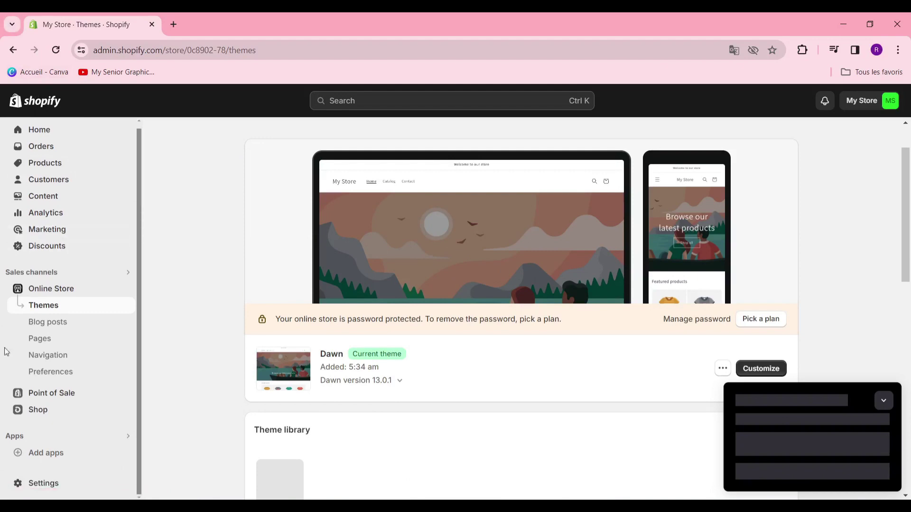
pyautogui.click(61, 491)
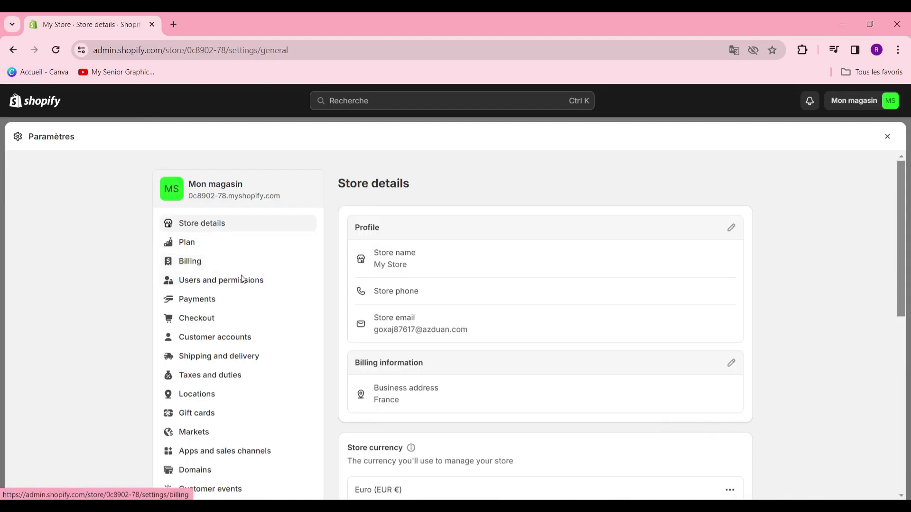
pyautogui.click(214, 299)
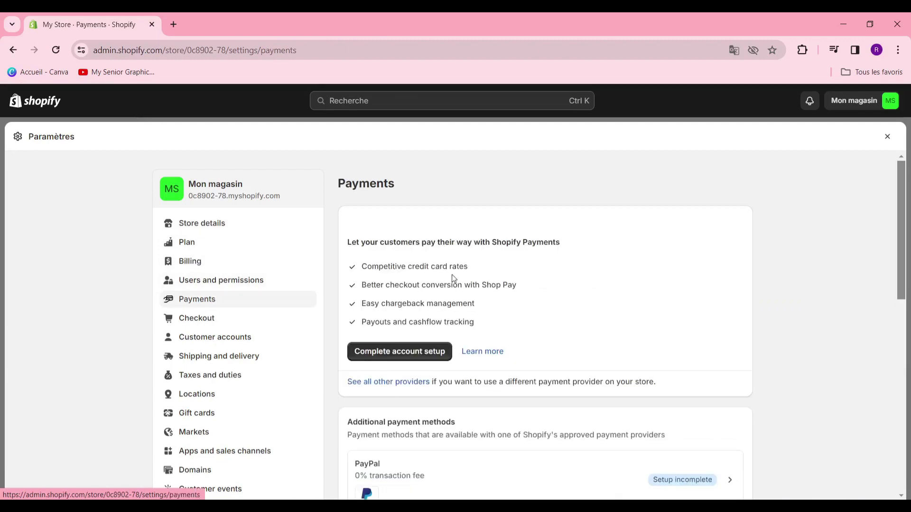
pyautogui.scroll(-4, 454, 278)
pyautogui.scroll(4, 455, 272)
pyautogui.scroll(-3, 463, 278)
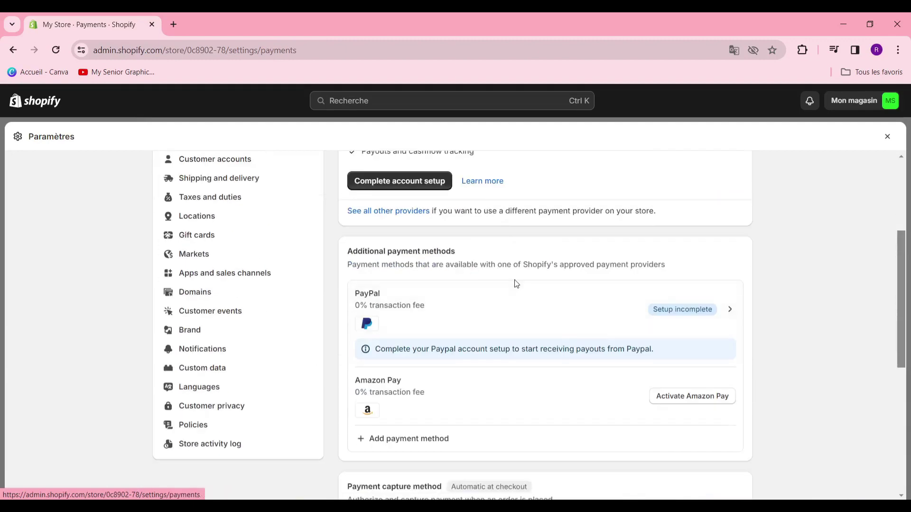
# Step: Review the remaining payment settings, including additional methods, payment capture, manual payment methods and payment method customizations
pyautogui.scroll(4, 516, 283)
pyautogui.scroll(-5, 531, 292)
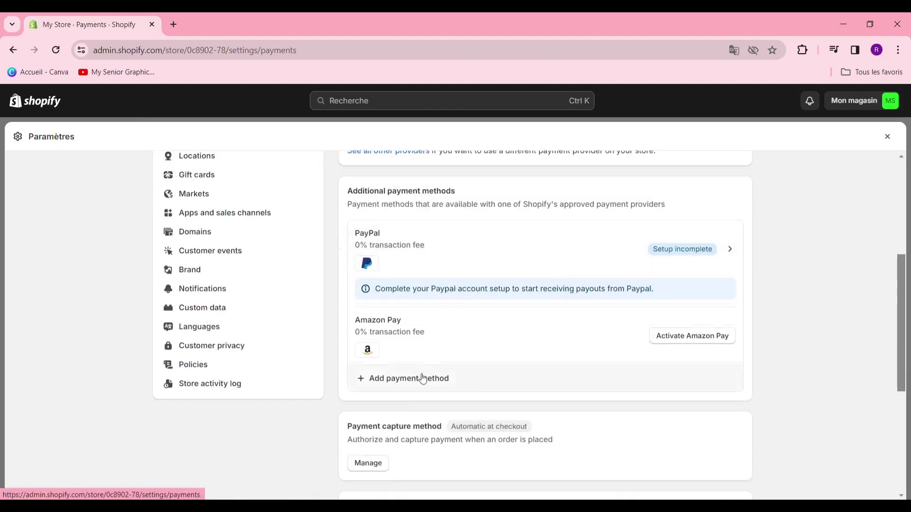
pyautogui.scroll(-5, 421, 378)
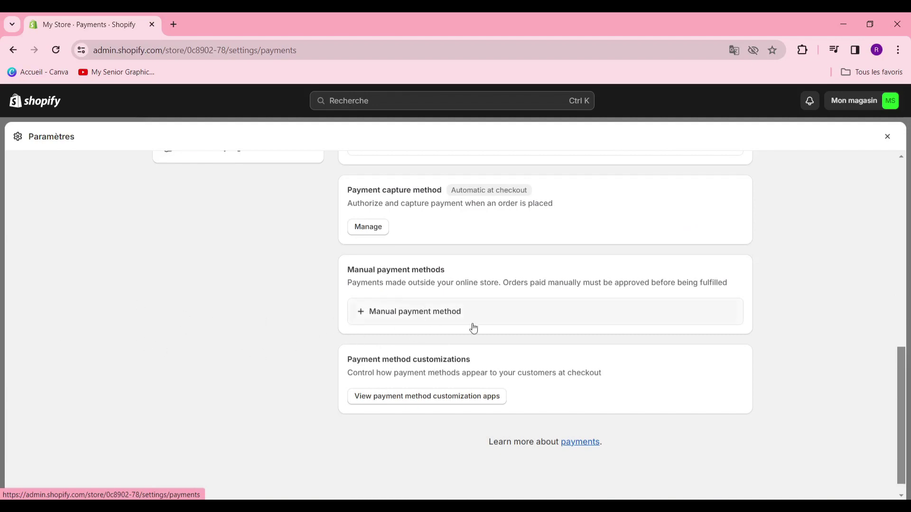
pyautogui.scroll(4, 546, 303)
pyautogui.scroll(6, 542, 295)
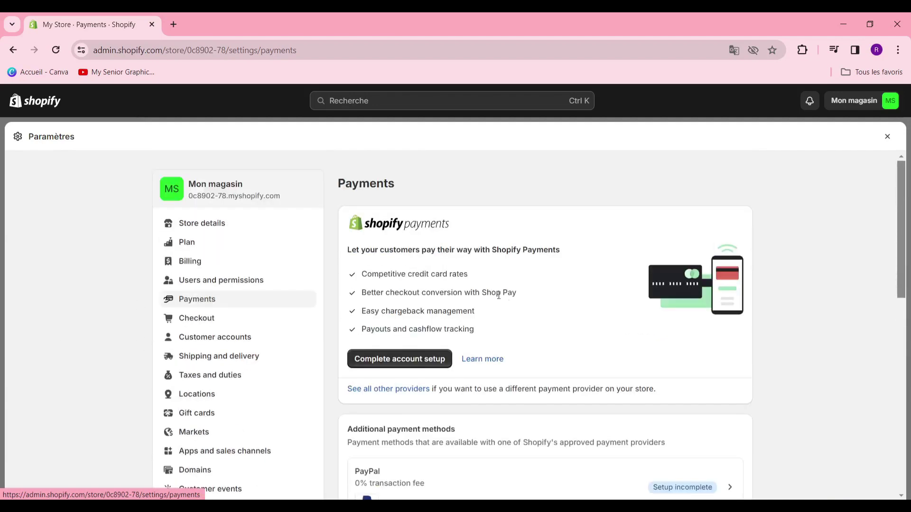
# Step: Open the list of all third-party payment providers and look through the providers and the cards they support
pyautogui.click(369, 394)
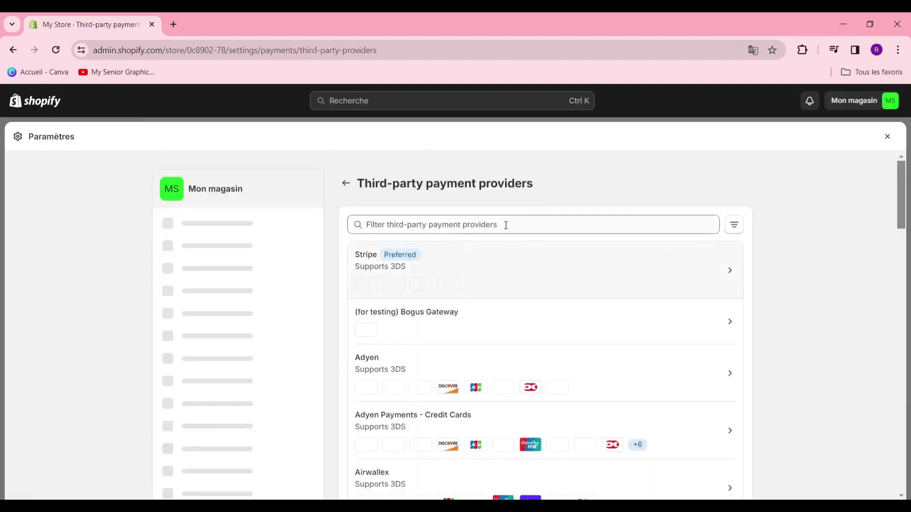
pyautogui.scroll(-10, 546, 226)
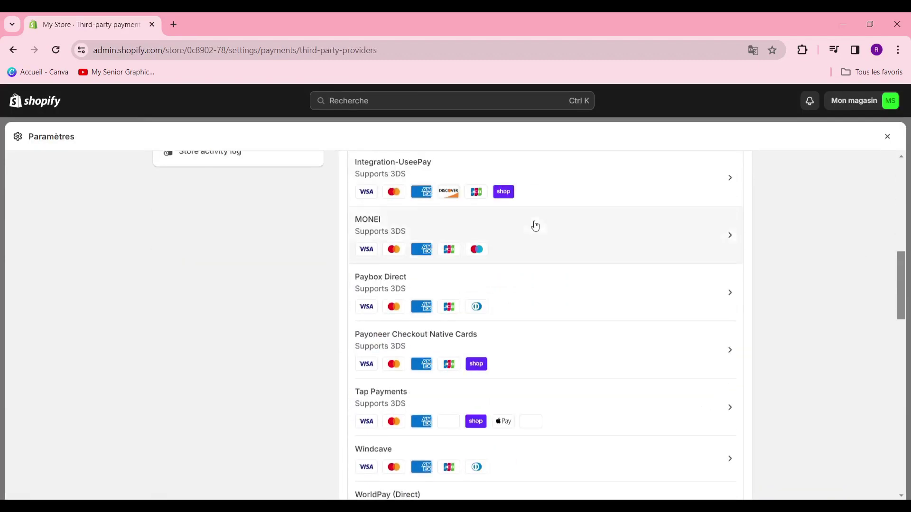
pyautogui.scroll(10, 535, 226)
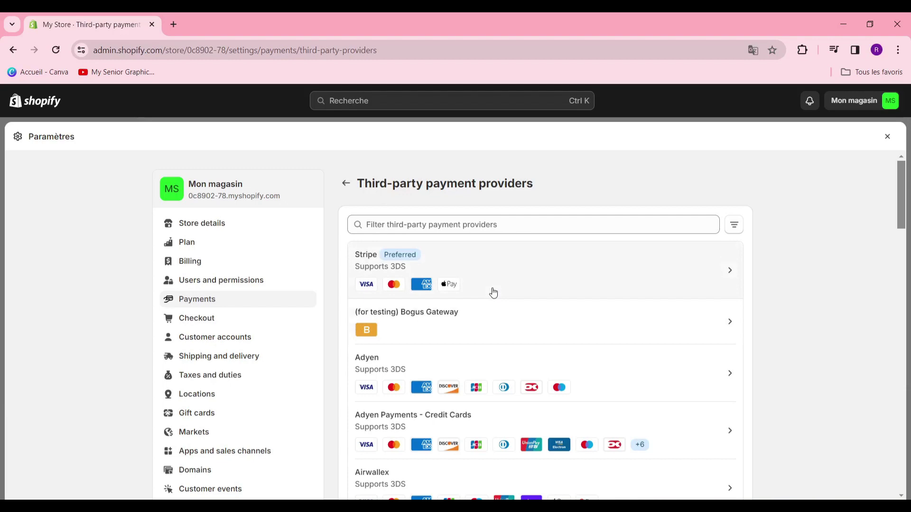
pyautogui.scroll(-3, 579, 321)
pyautogui.scroll(3, 569, 316)
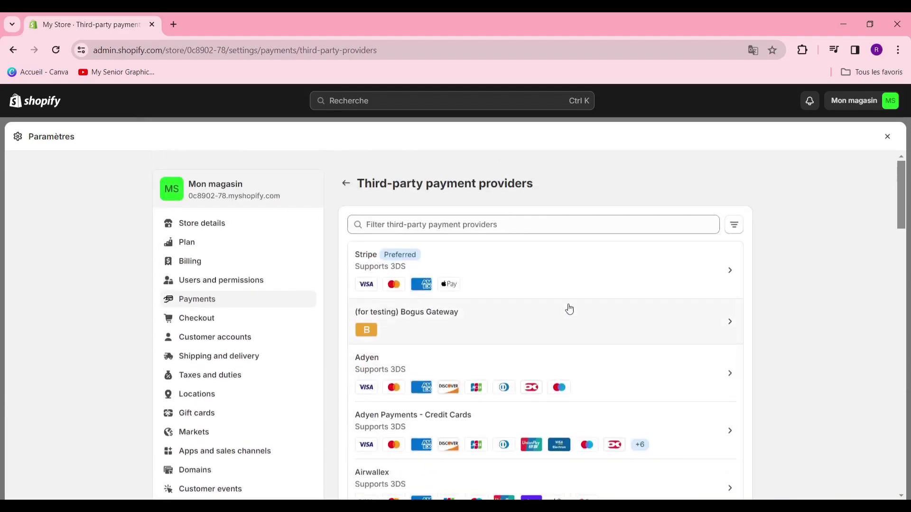
pyautogui.scroll(-5, 563, 277)
pyautogui.scroll(5, 561, 280)
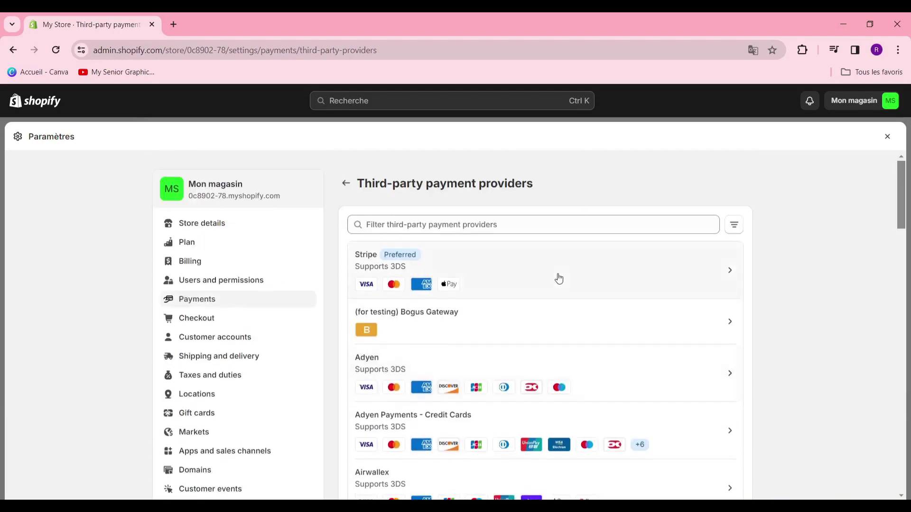
pyautogui.scroll(-14, 478, 341)
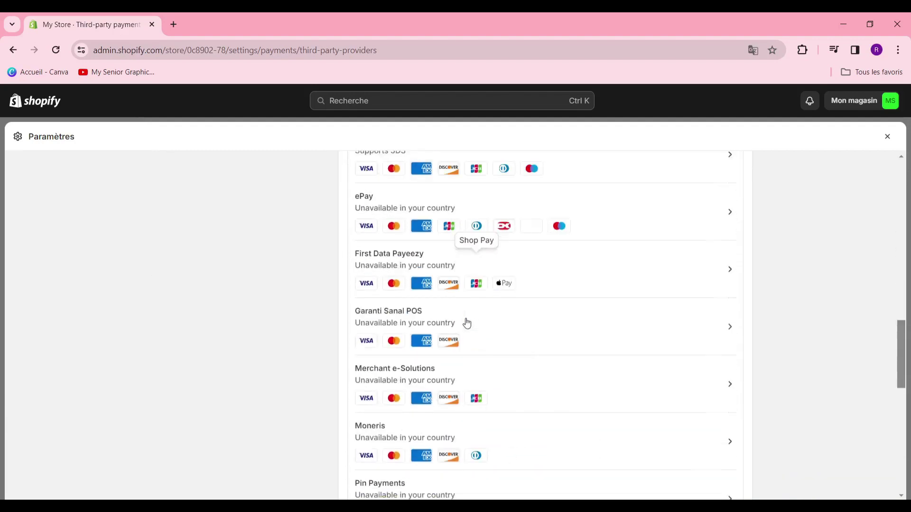
pyautogui.scroll(12, 470, 294)
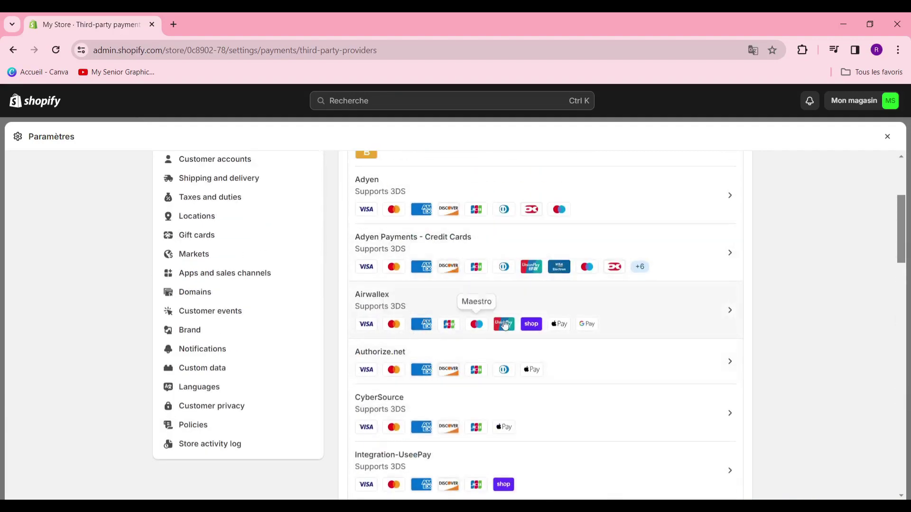
# Step: Choose Stripe to read the notice about deactivating Shopify Payments, and close it without confirming
pyautogui.scroll(5, 504, 324)
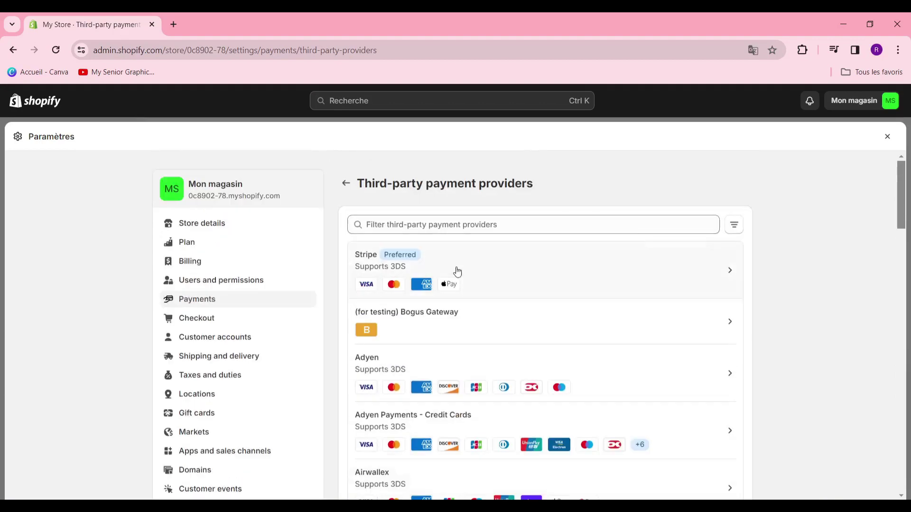
pyautogui.click(616, 263)
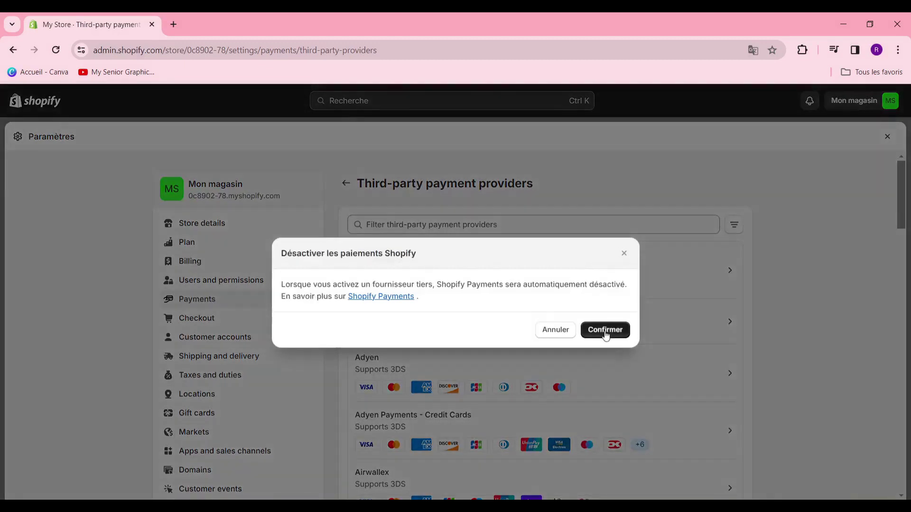
pyautogui.click(624, 253)
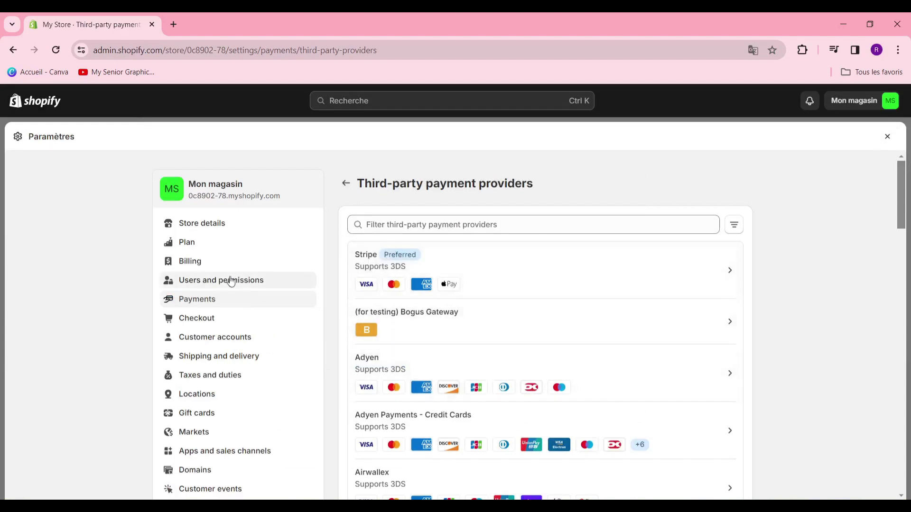
# Step: Open the shipping and delivery settings and examine the general and custom shipping rates and the expected delivery dates
pyautogui.scroll(-6, 223, 284)
pyautogui.scroll(3, 237, 284)
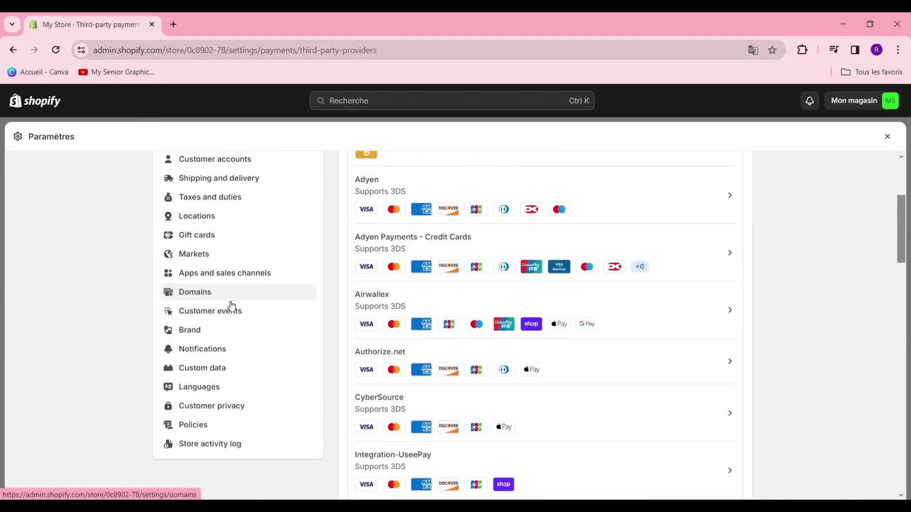
pyautogui.scroll(3, 239, 332)
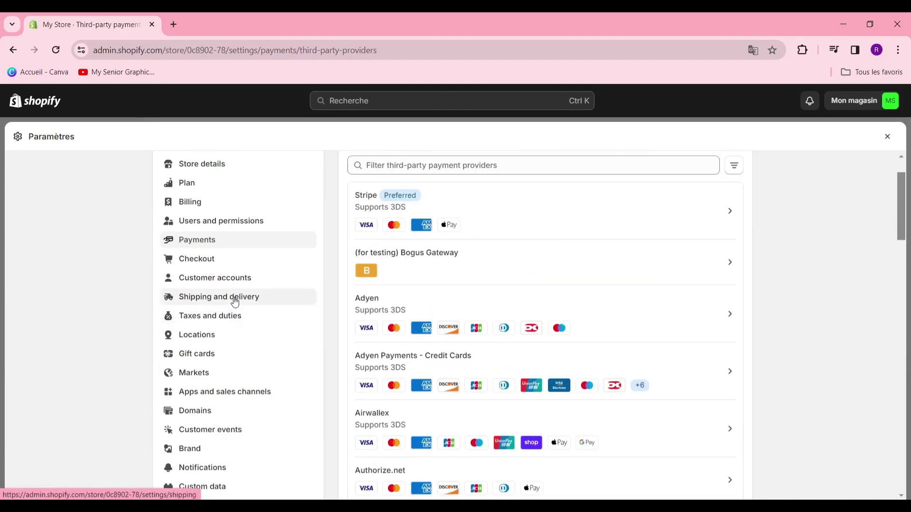
pyautogui.click(235, 300)
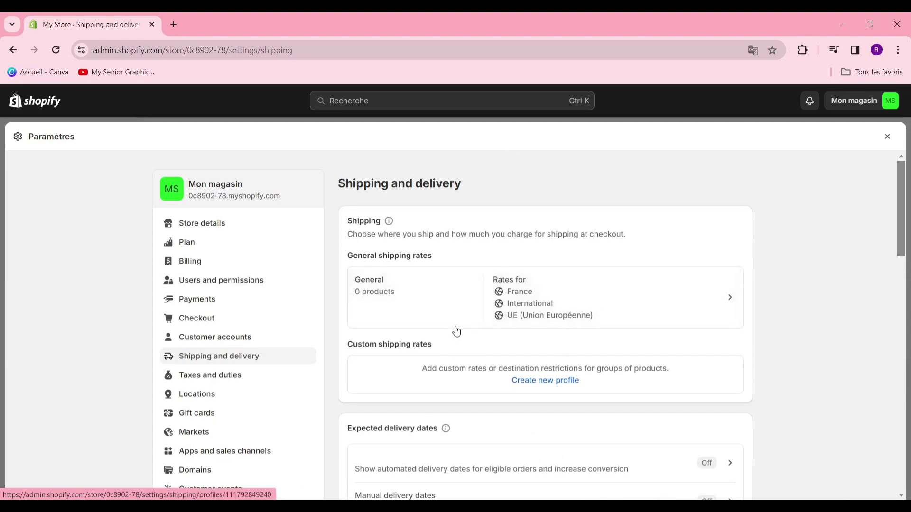
pyautogui.scroll(-3, 583, 310)
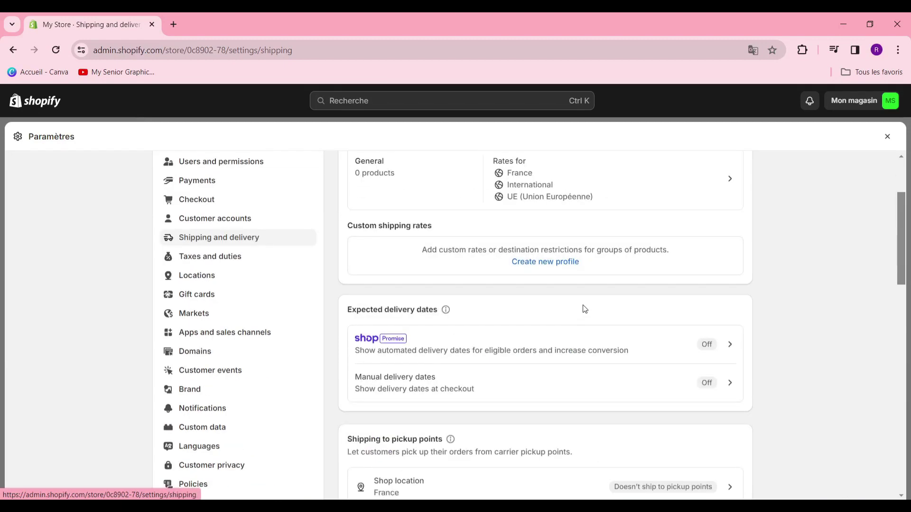
pyautogui.scroll(3, 581, 309)
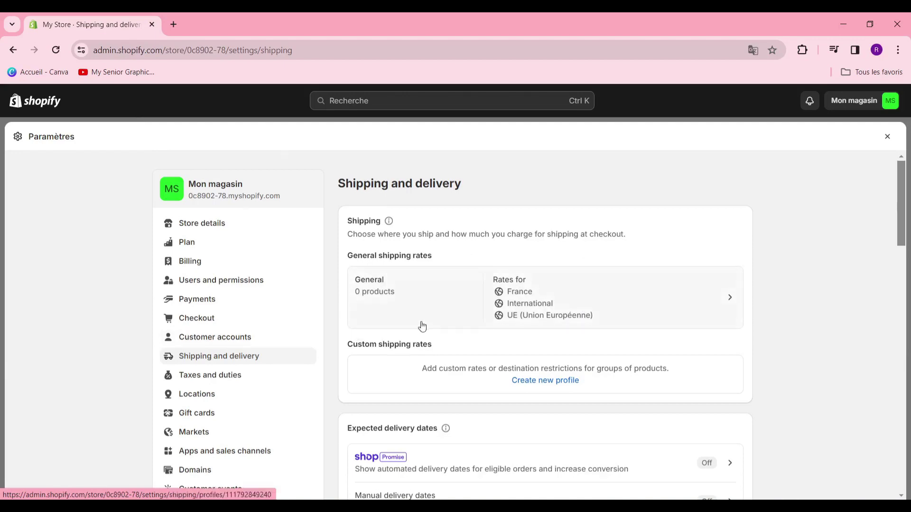
pyautogui.scroll(-6, 521, 313)
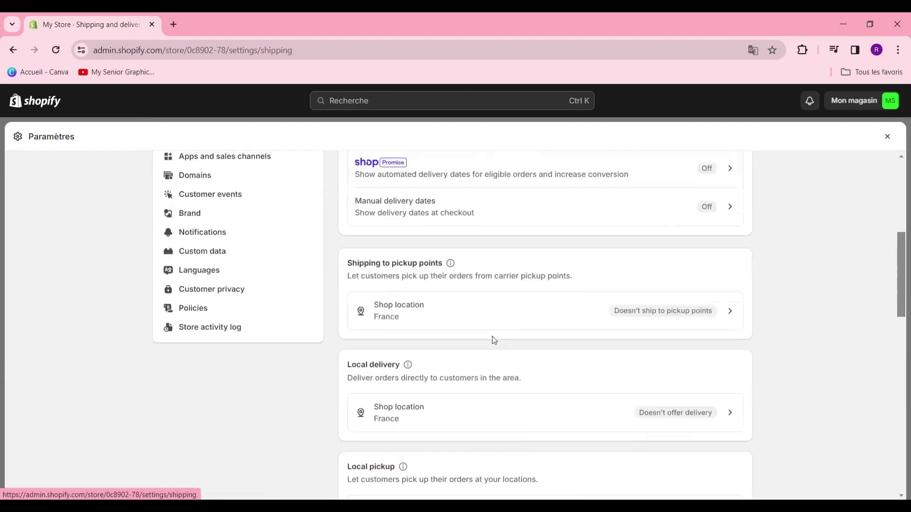
pyautogui.scroll(4, 492, 339)
pyautogui.scroll(3, 524, 205)
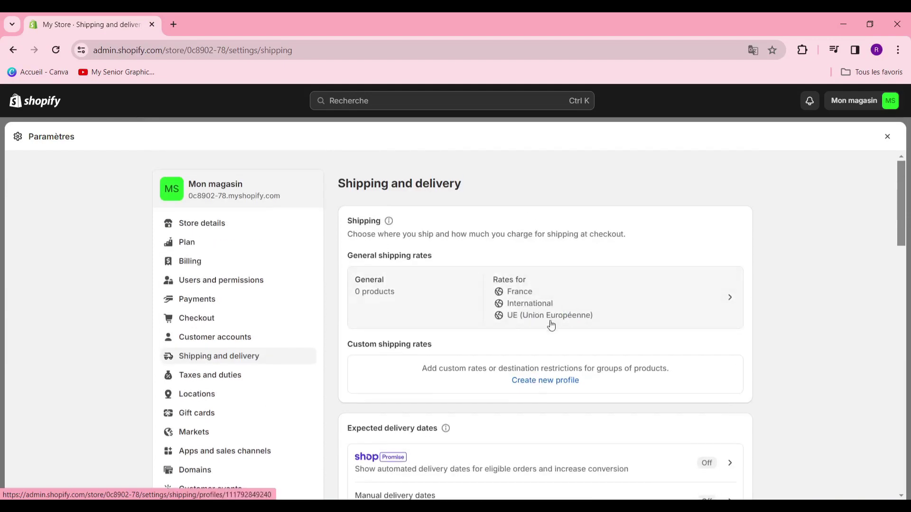
# Step: Examine the pickup point, local delivery, local pickup, saved package and Shopify Shipping carrier options
pyautogui.scroll(-5, 522, 325)
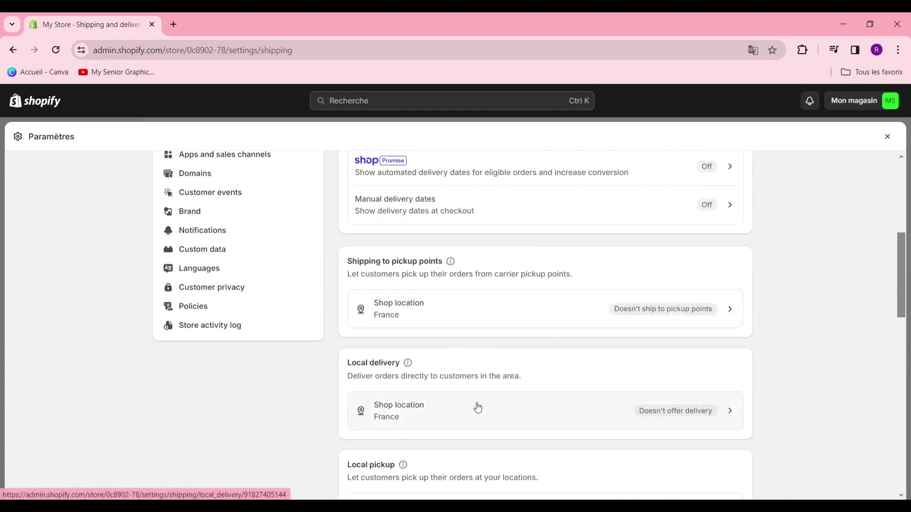
pyautogui.scroll(-2, 476, 409)
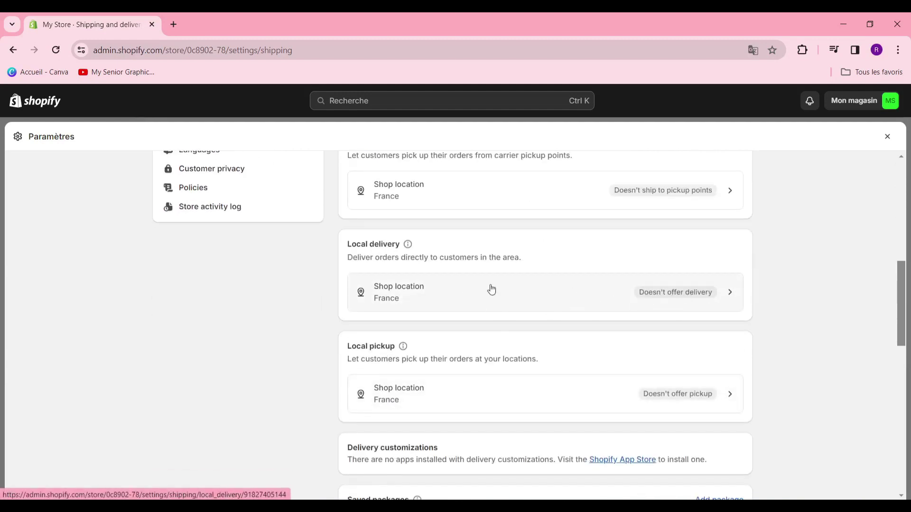
pyautogui.scroll(-10, 482, 322)
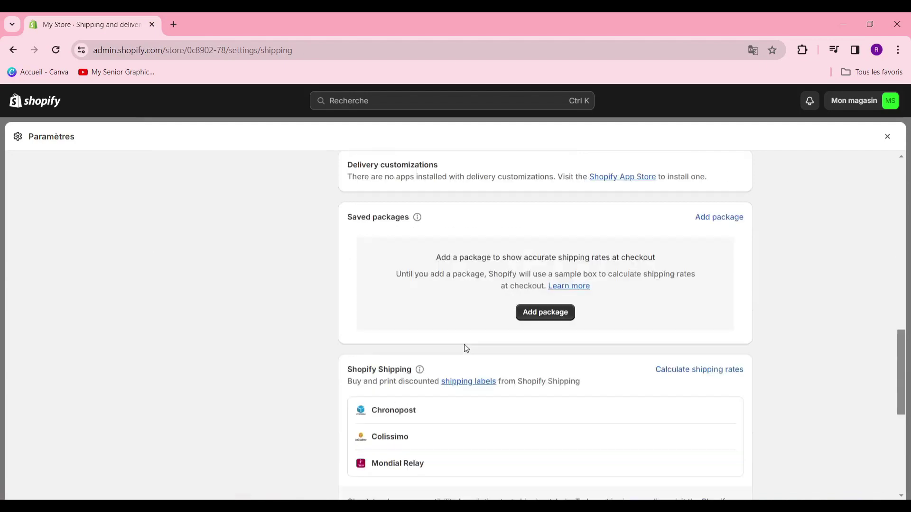
pyautogui.scroll(2, 501, 280)
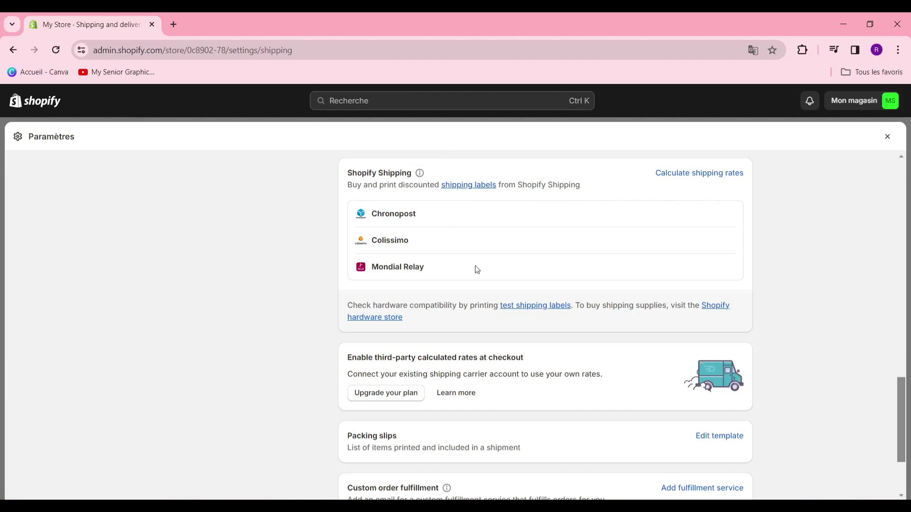
pyautogui.scroll(-3, 346, 292)
pyautogui.scroll(15, 305, 391)
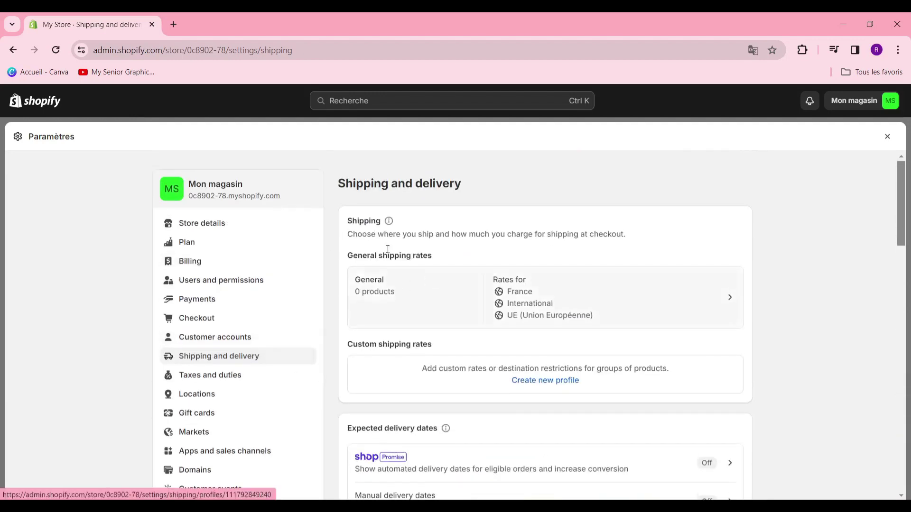
pyautogui.scroll(-7, 529, 378)
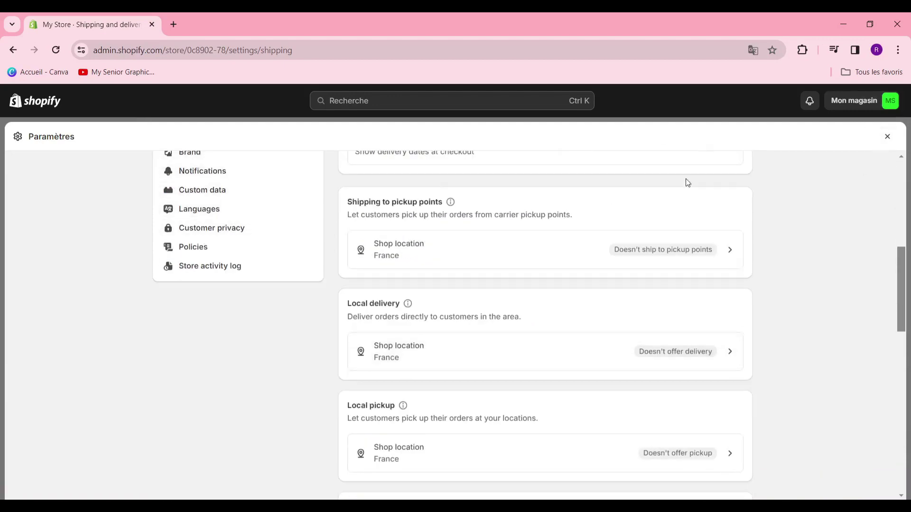
pyautogui.scroll(3, 690, 166)
# Step: Leave the store settings and open the Online Store preferences
pyautogui.click(886, 136)
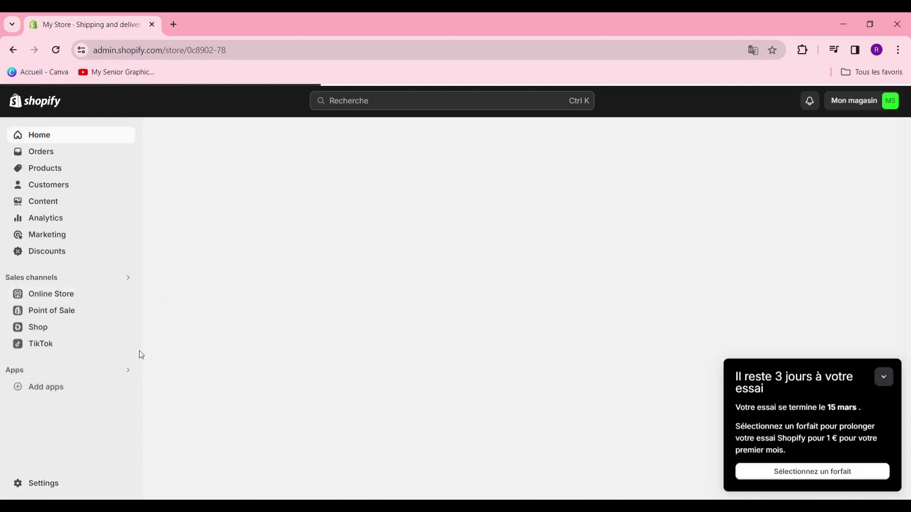
pyautogui.click(58, 294)
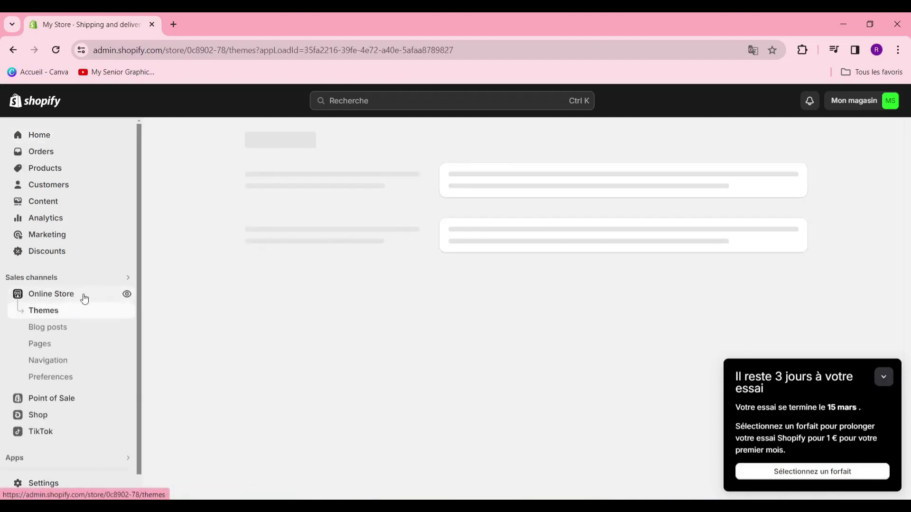
pyautogui.click(60, 378)
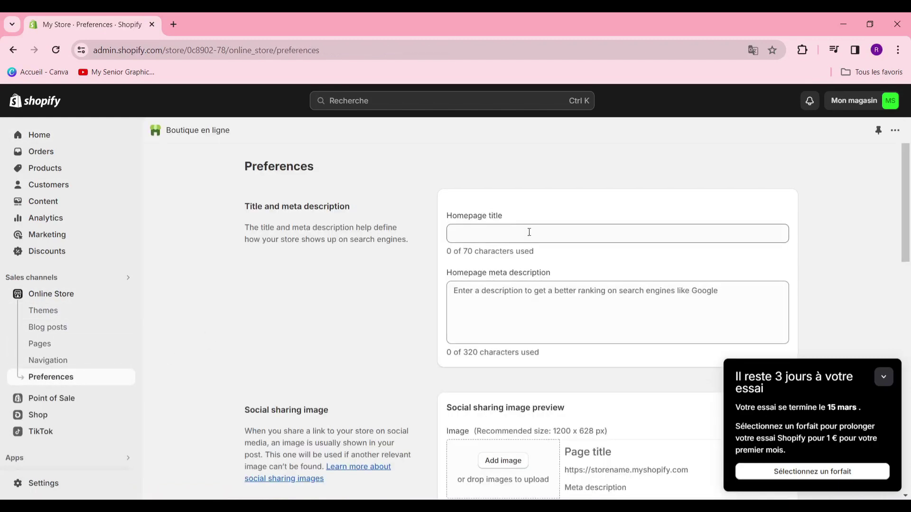
# Step: Set the homepage title to "rndclothe"
pyautogui.click(553, 236)
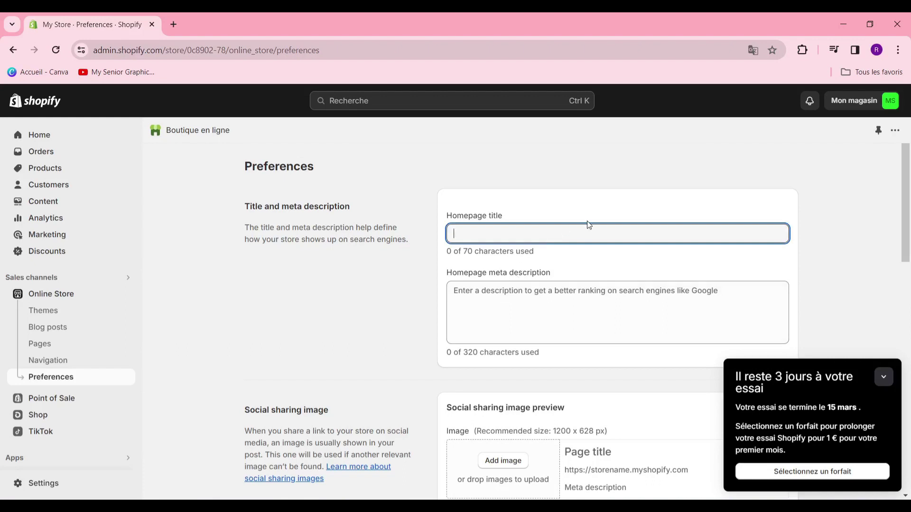
pyautogui.write('rndstro')
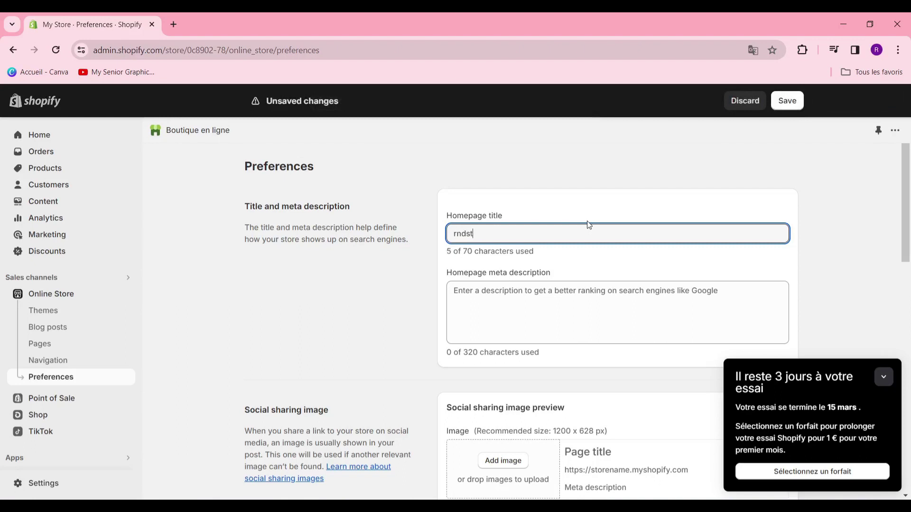
pyautogui.press('BackSpace')
pyautogui.press('BackSpace')
pyautogui.press('BackSpace')
pyautogui.press('BackSpace')
pyautogui.write('clothe')
# Step: Enter "vetement glamour" as the homepage meta description
pyautogui.click(535, 307)
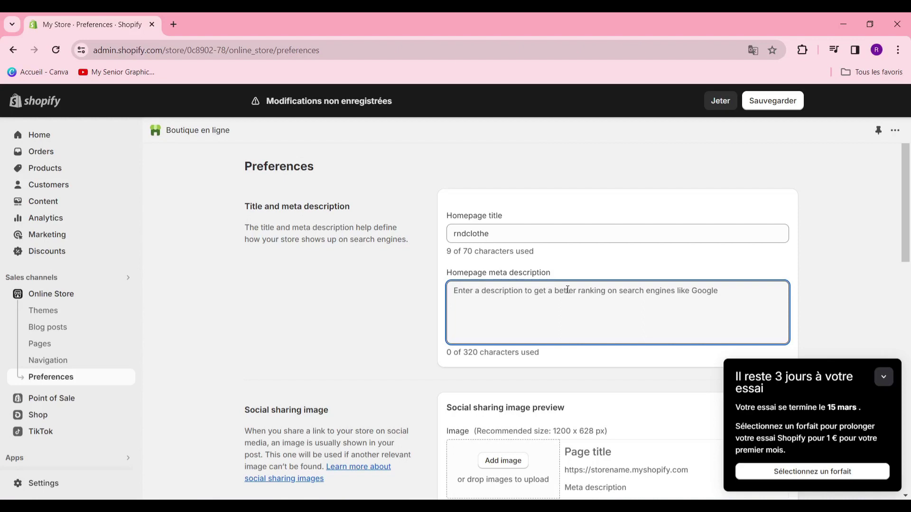
pyautogui.write('v')
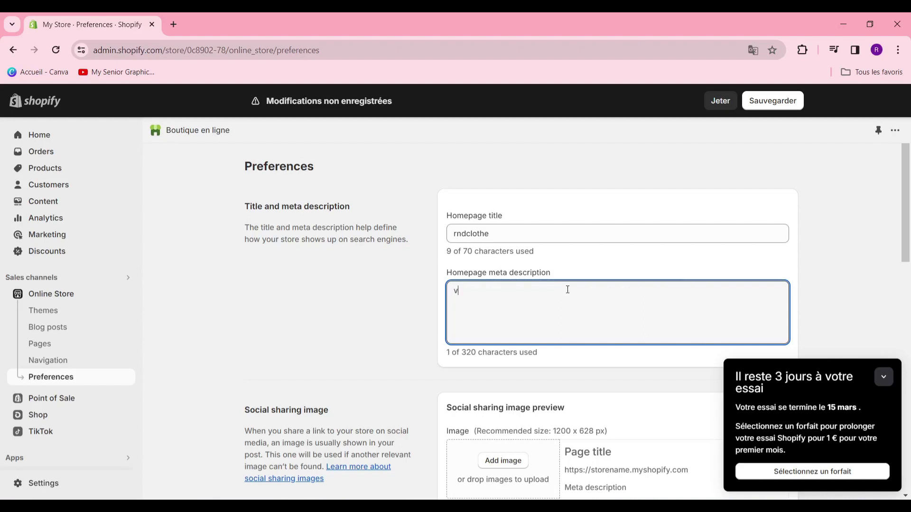
pyautogui.write('etement glamour')
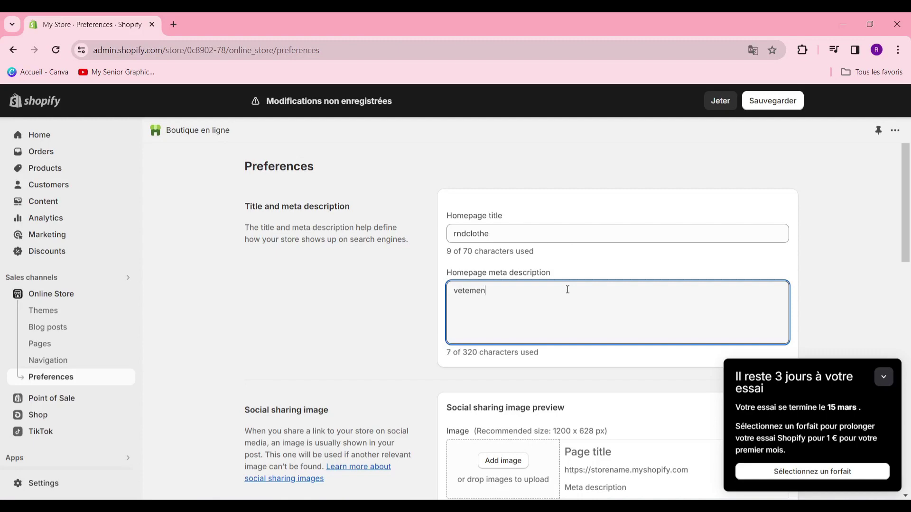
# Step: Examine the social sharing image, Google Analytics and Facebook Pixel sections of the store preferences
pyautogui.scroll(-1, 541, 467)
pyautogui.scroll(-5, 541, 467)
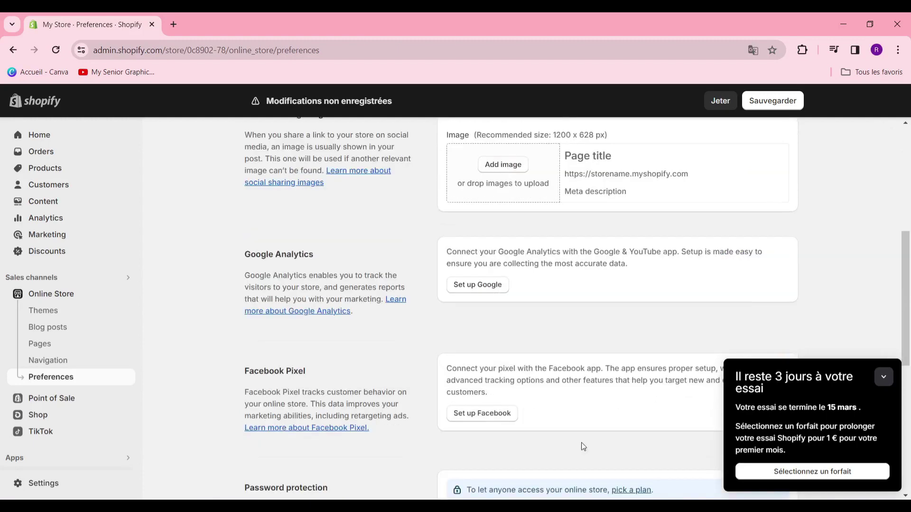
pyautogui.scroll(4, 491, 301)
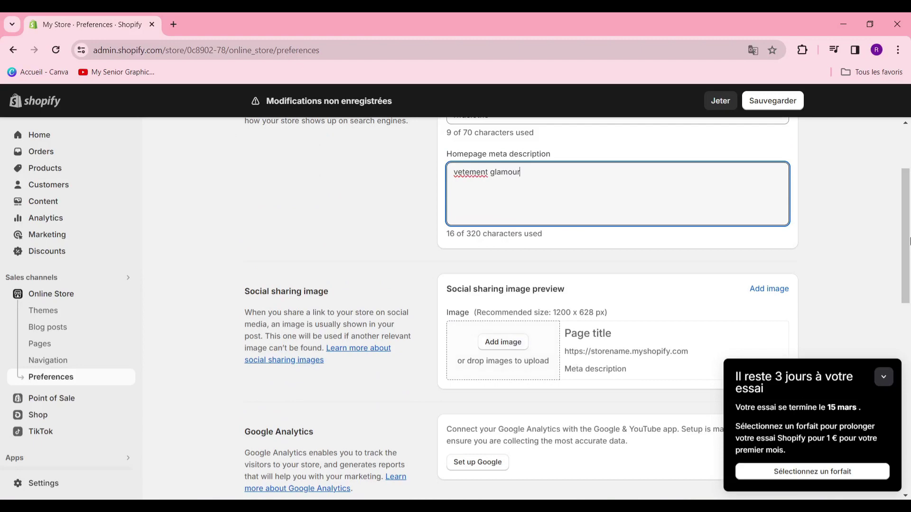
pyautogui.click(910, 260)
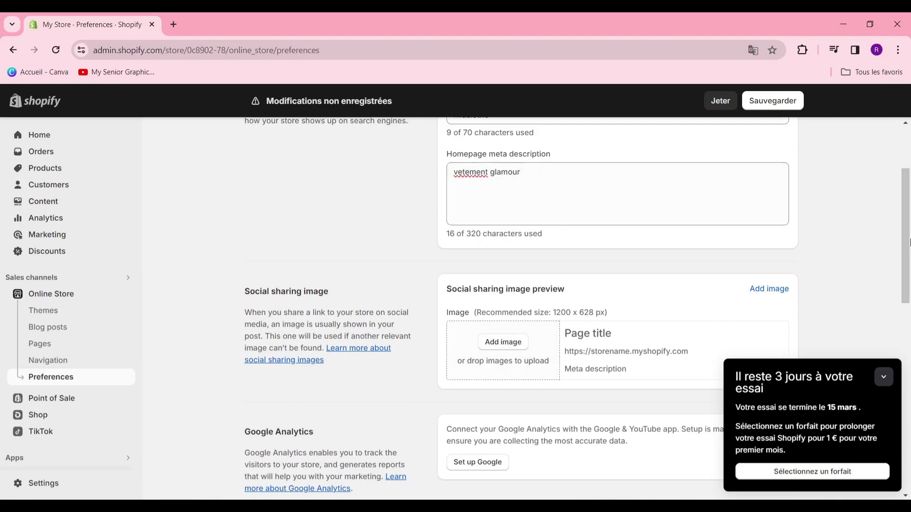
# Step: Examine the password protection section, highlighting the store password and checking the visitor message field
pyautogui.scroll(-8, 895, 269)
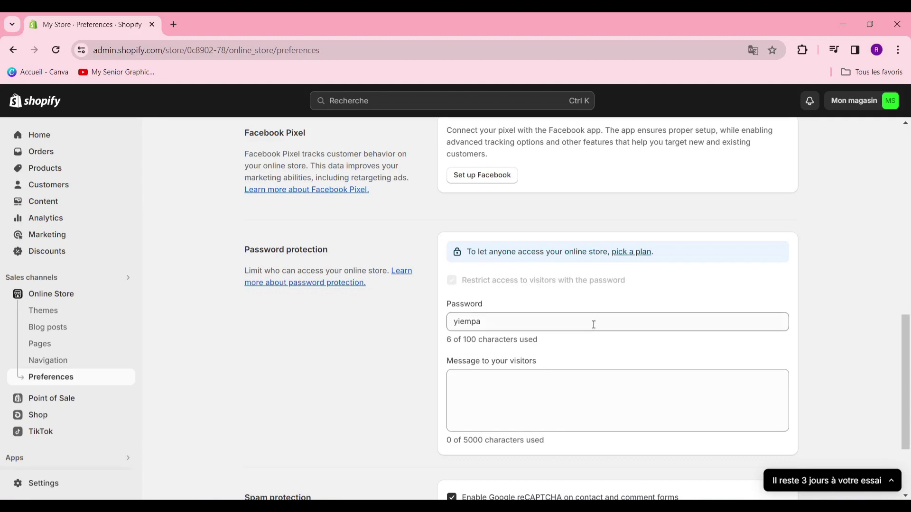
pyautogui.click(525, 323)
pyautogui.hotkey('ctrl', 'a')
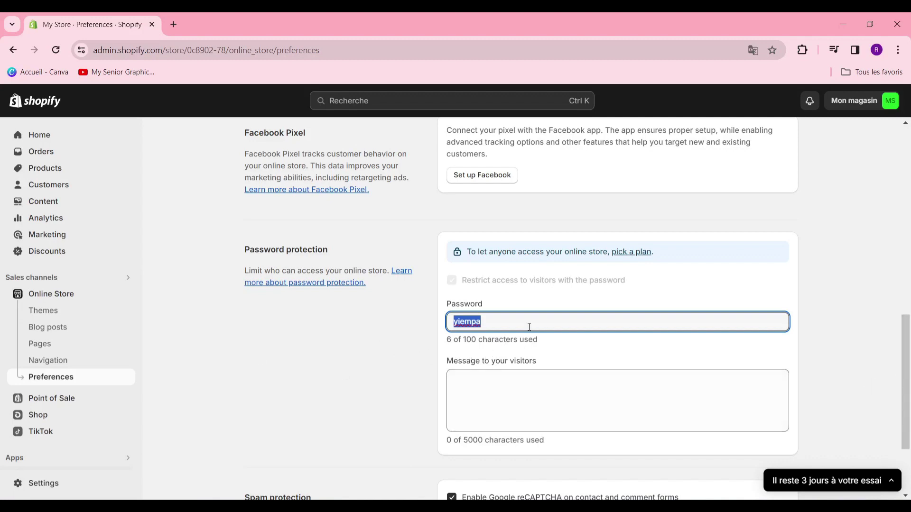
pyautogui.click(258, 361)
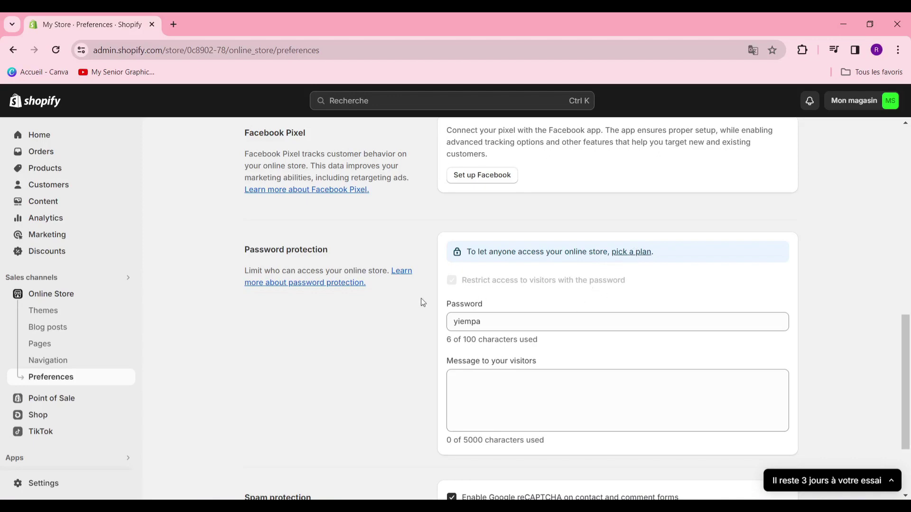
pyautogui.scroll(-1, 420, 299)
pyautogui.scroll(3, 475, 300)
pyautogui.scroll(-4, 521, 332)
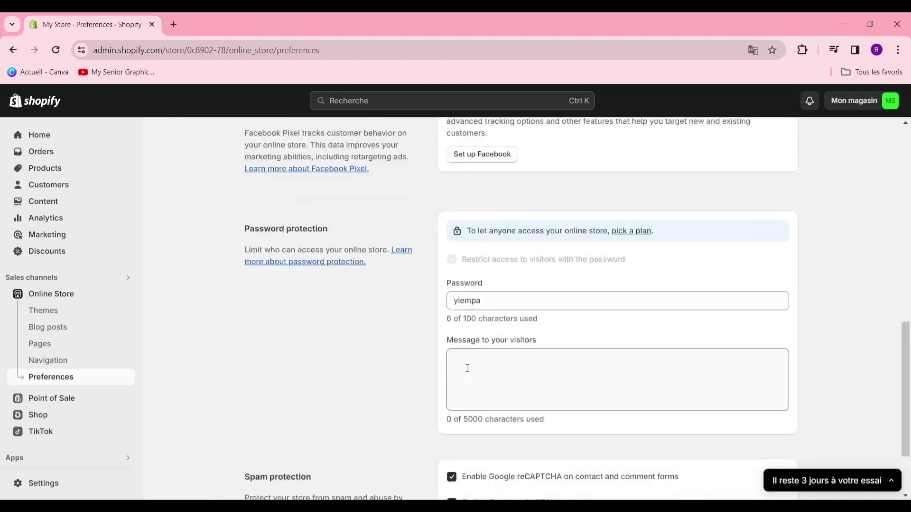